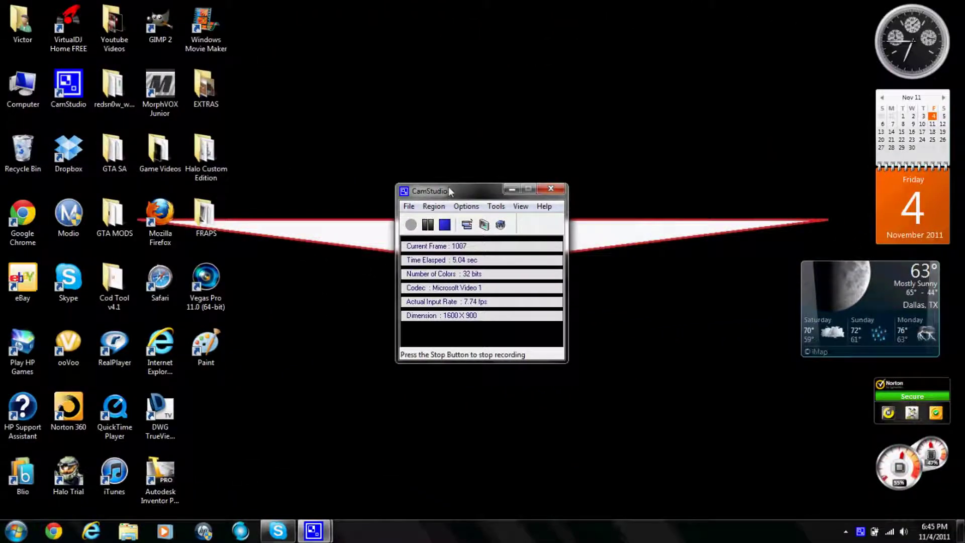
# Tidy the desktop by nudging the recording window and clearing the icon selection
pyautogui.moveTo(448, 190); pyautogui.dragTo(462, 186)
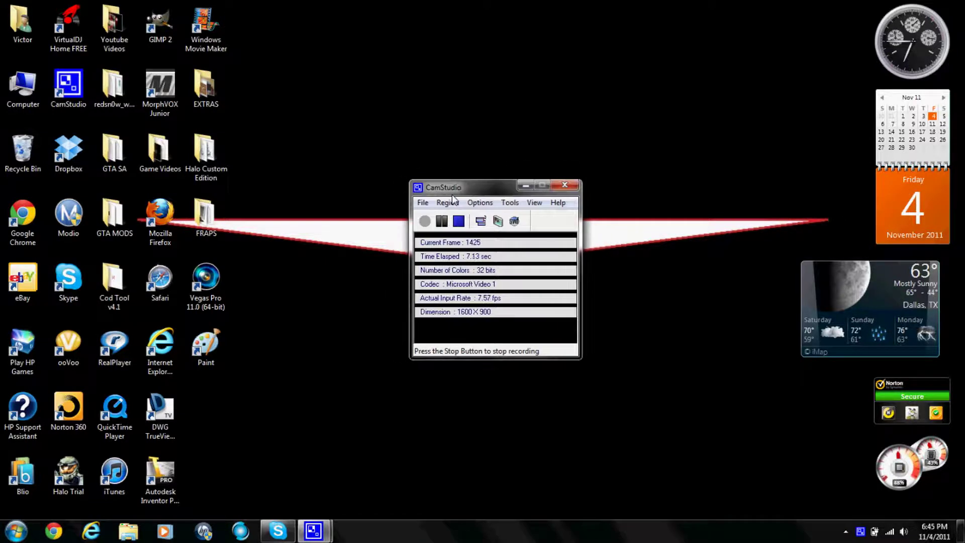
pyautogui.moveTo(374, 152); pyautogui.dragTo(346, 198)
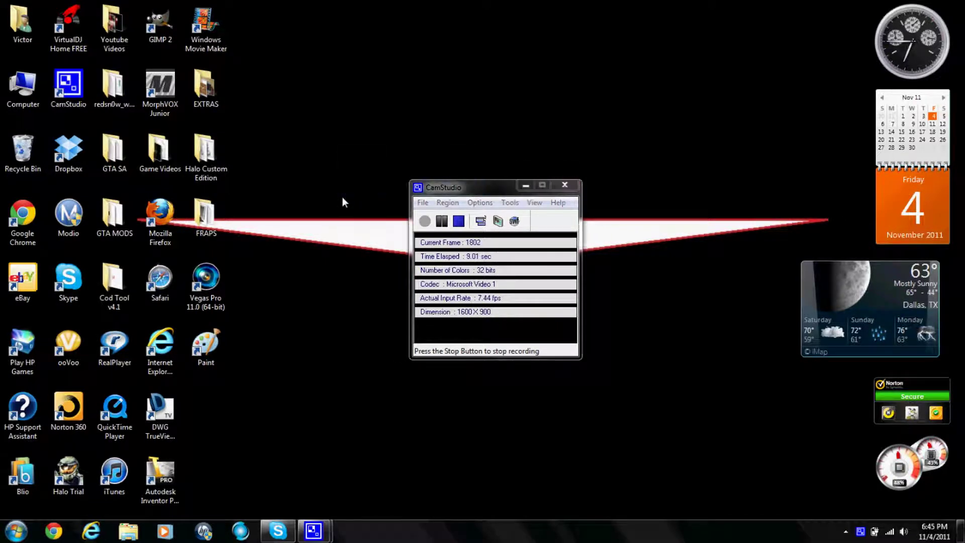
pyautogui.moveTo(379, 165); pyautogui.dragTo(384, 224)
pyautogui.click(445, 194)
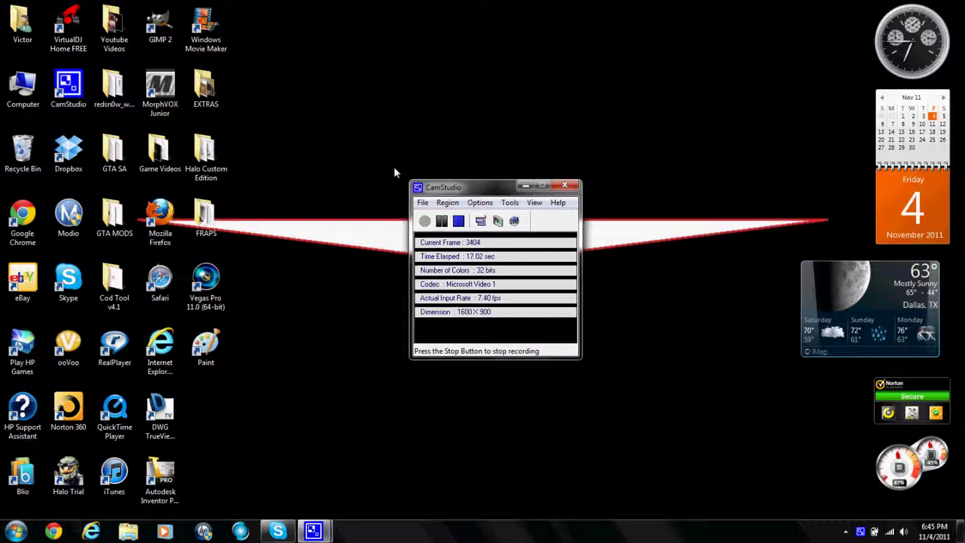
pyautogui.moveTo(394, 168); pyautogui.dragTo(362, 142)
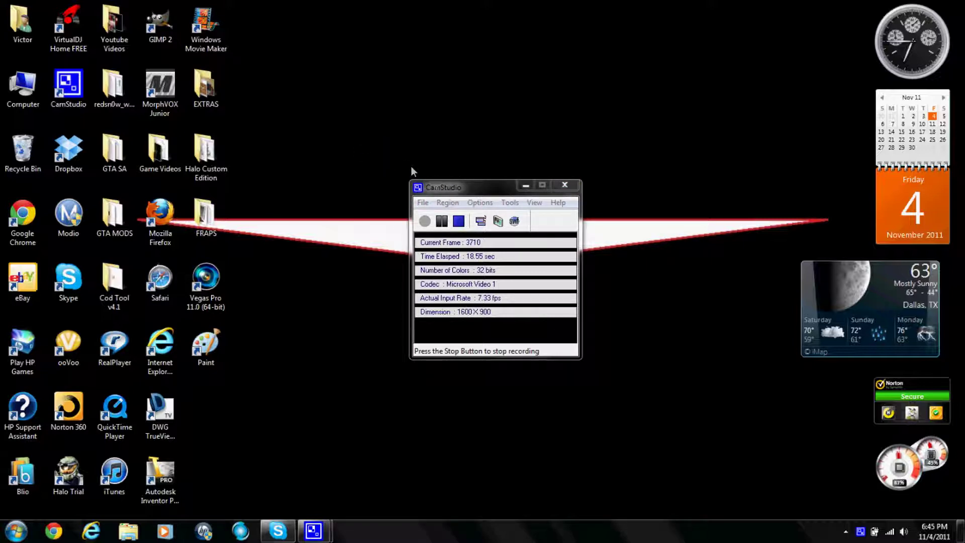
pyautogui.click(439, 191)
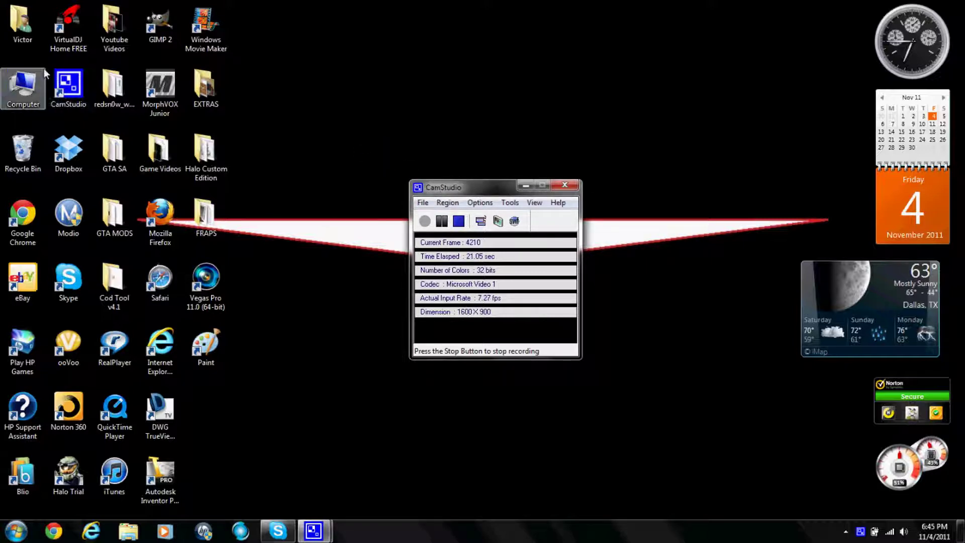
pyautogui.click(76, 103)
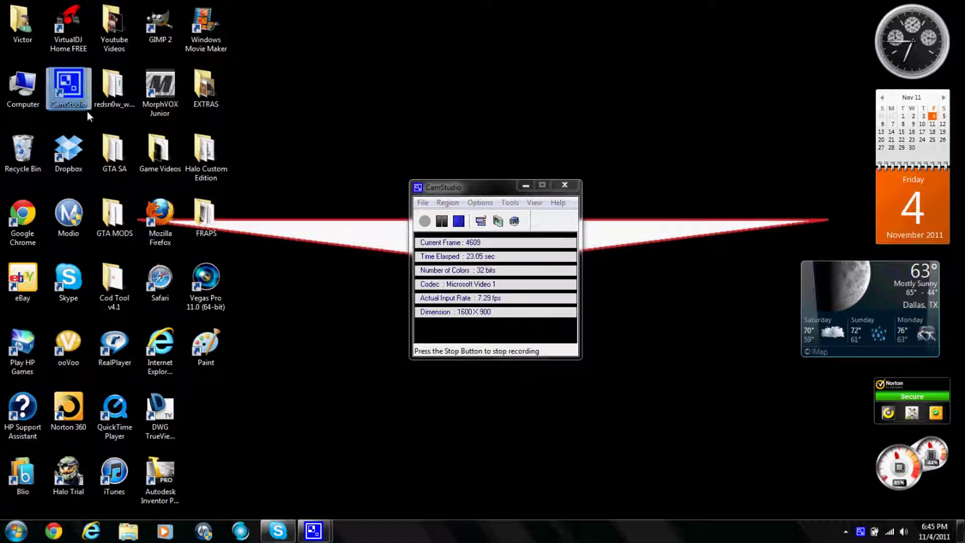
pyautogui.click(298, 89)
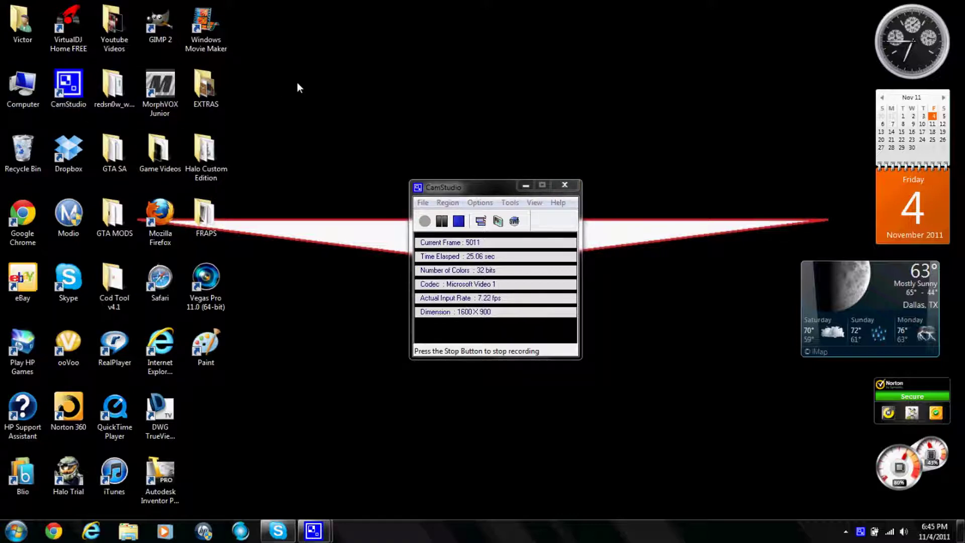
# Launch Chrome, load camstudio.org, and scroll down to the download links
pyautogui.click(58, 7)
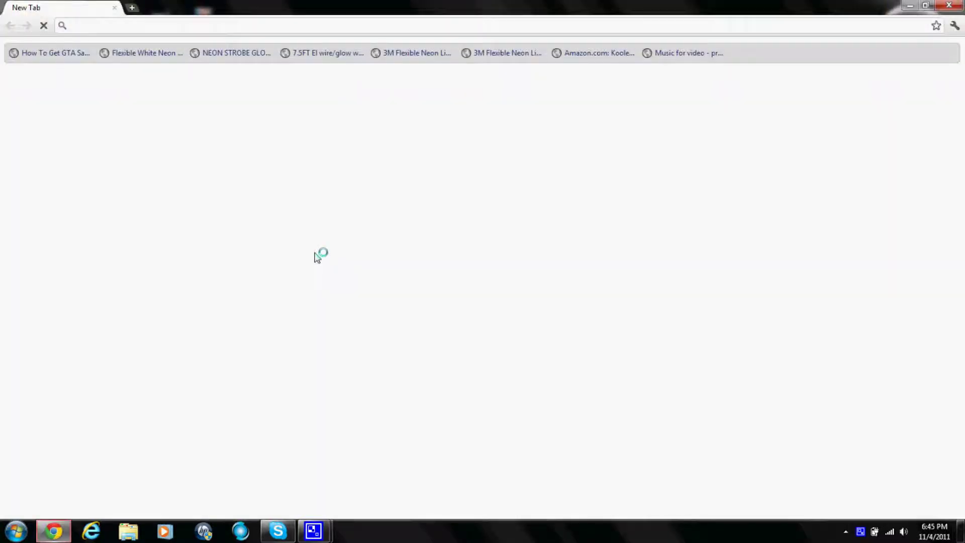
pyautogui.moveTo(184, 3)
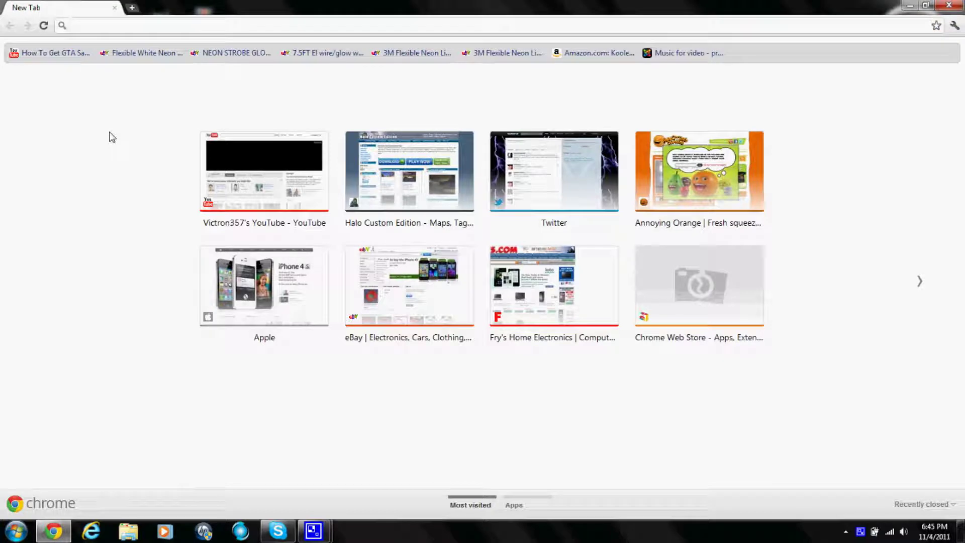
pyautogui.write('camstudio.org')
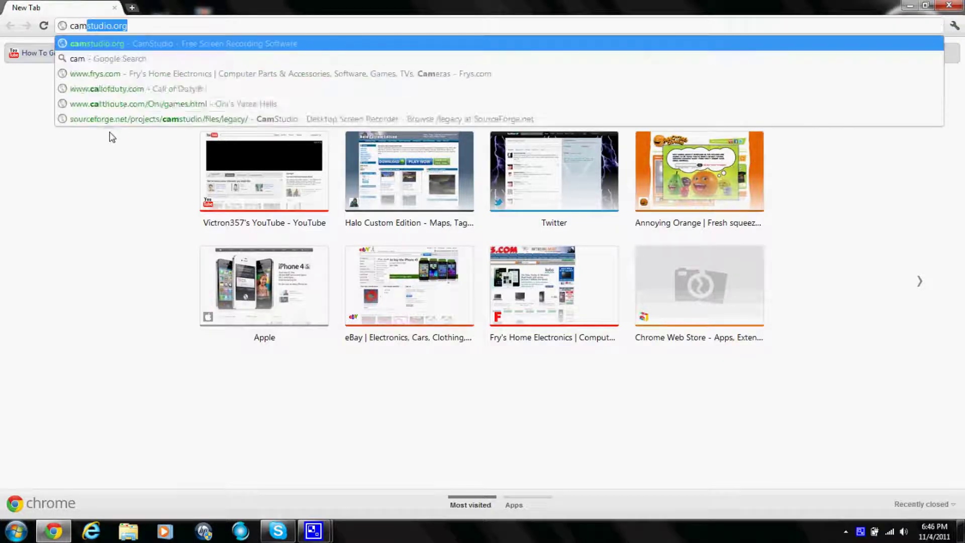
pyautogui.press('Return')
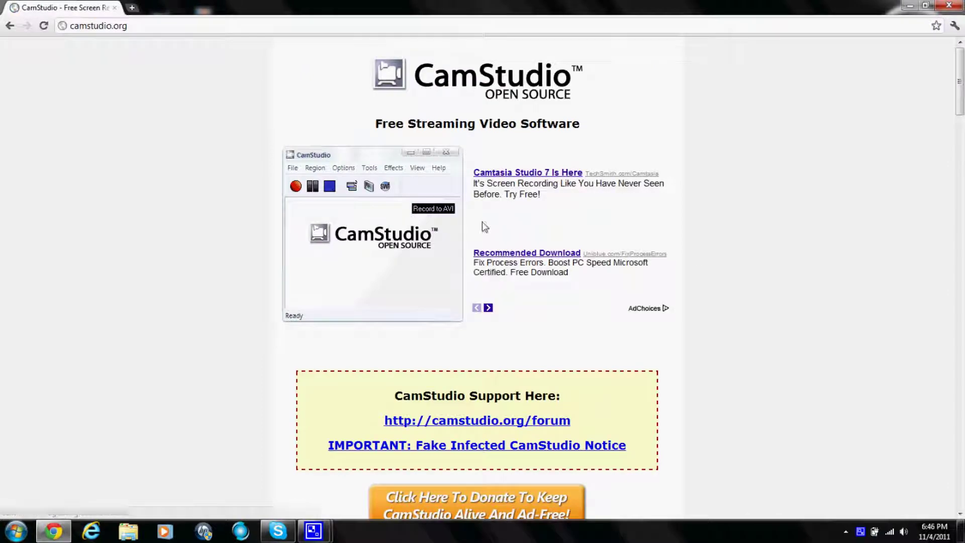
pyautogui.scroll(-10, 699, 254)
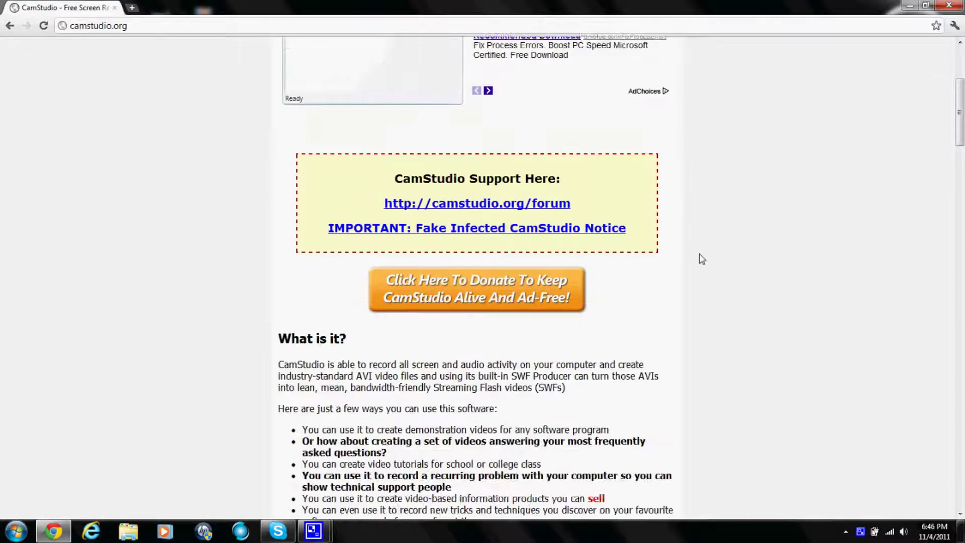
pyautogui.scroll(-8, 702, 259)
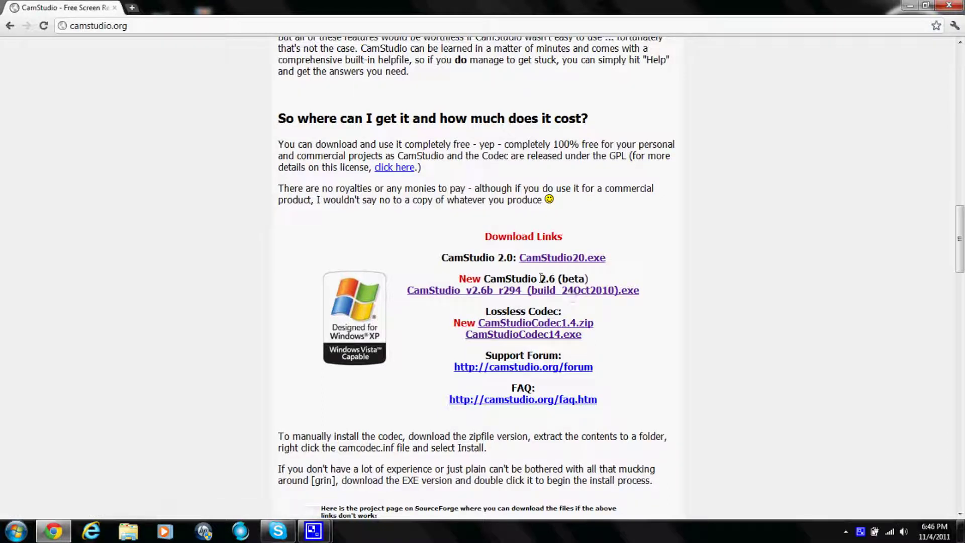
# Follow the CamStudio 2.0 download link to SourceForge's legacy files page
pyautogui.moveTo(555, 278); pyautogui.dragTo(571, 279)
pyautogui.click(553, 278)
pyautogui.moveTo(488, 259); pyautogui.dragTo(512, 258)
pyautogui.click(503, 260)
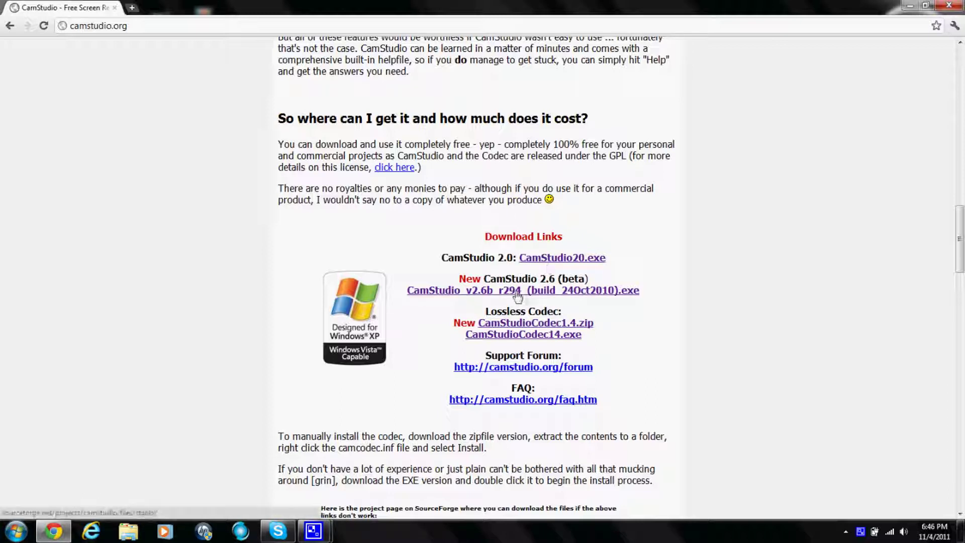
pyautogui.click(548, 258)
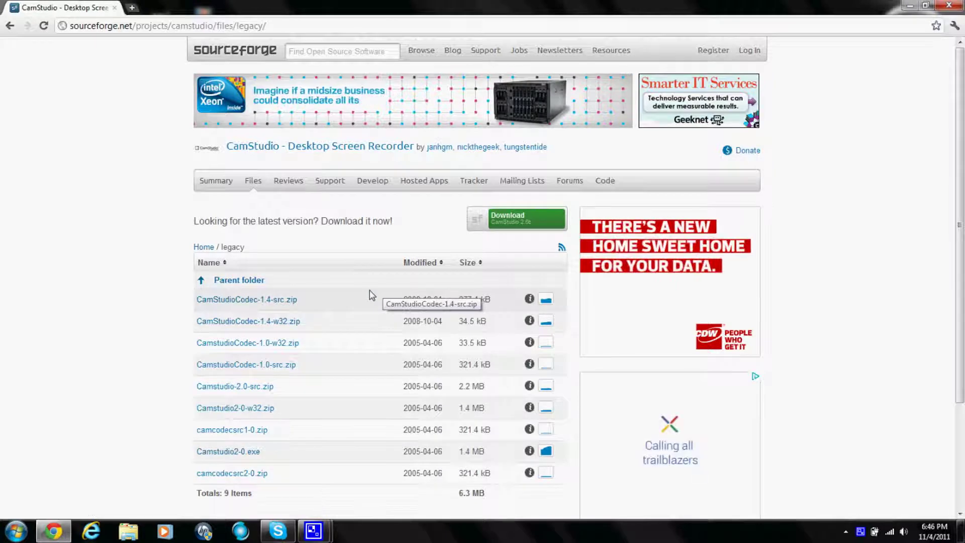
# Download Camstudio2-0.exe from SourceForge and keep it despite Chrome's harmful-file warning
pyautogui.scroll(-2, 352, 366)
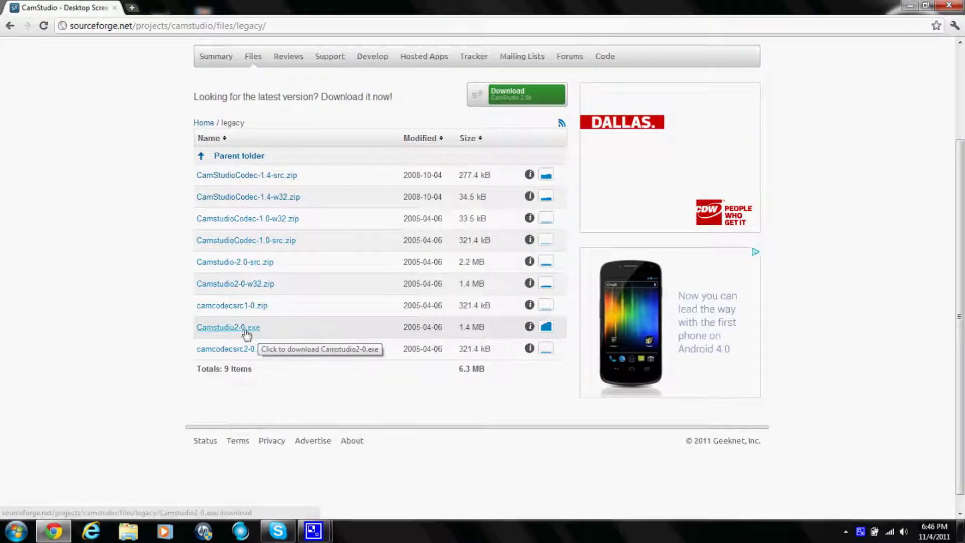
pyautogui.click(243, 330)
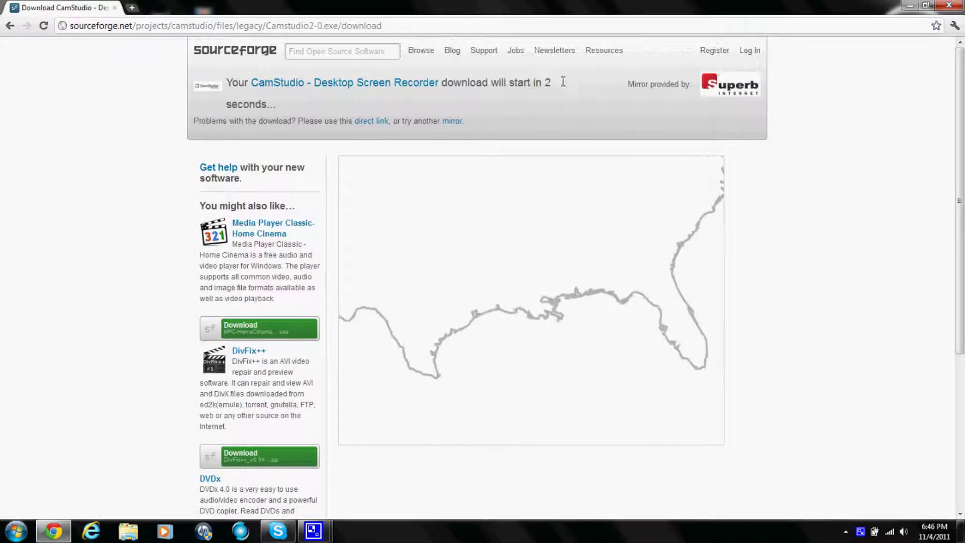
pyautogui.moveTo(553, 85); pyautogui.dragTo(513, 83)
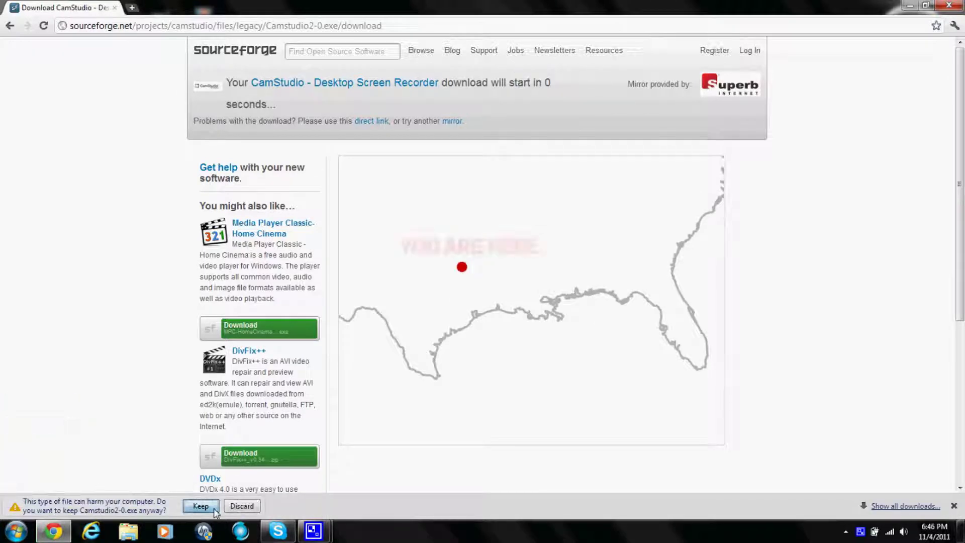
pyautogui.click(200, 506)
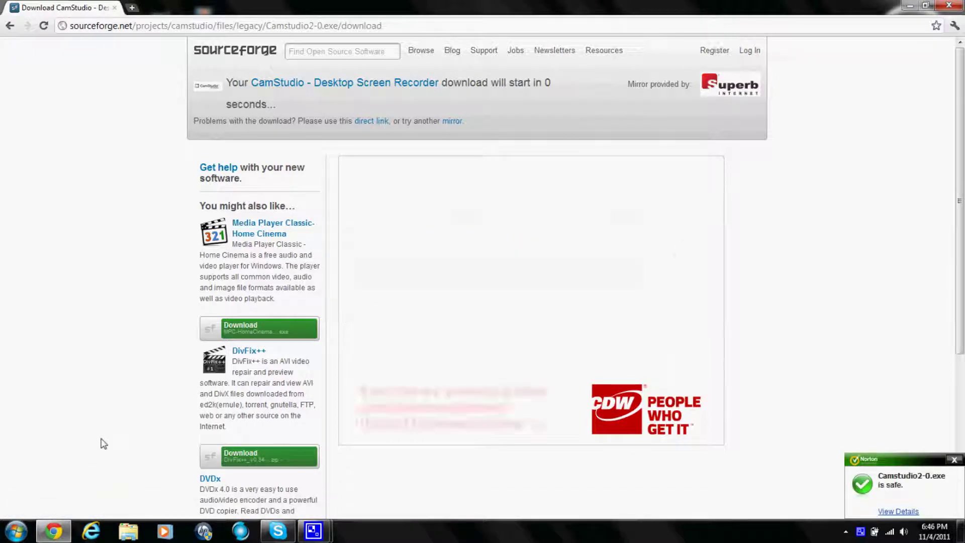
# Open the Downloads folder in Windows Explorer and select the Camstudio2-0 installer
pyautogui.click(122, 536)
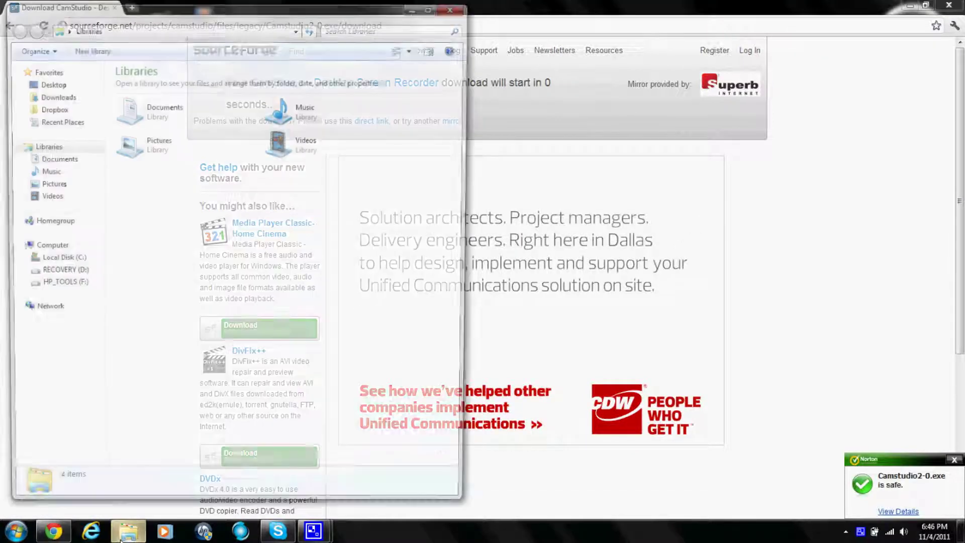
pyautogui.click(63, 95)
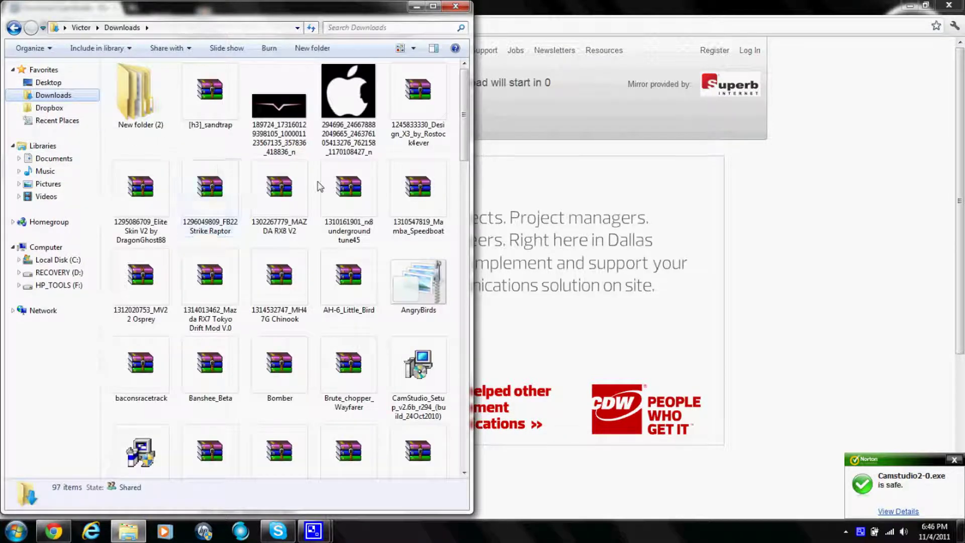
pyautogui.scroll(-10, 320, 187)
pyautogui.scroll(3, 320, 187)
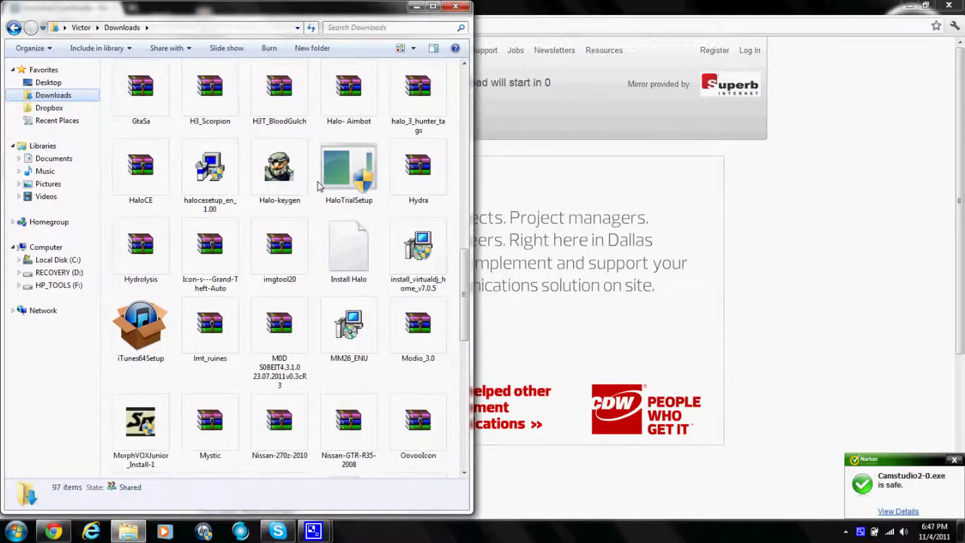
pyautogui.scroll(10, 320, 187)
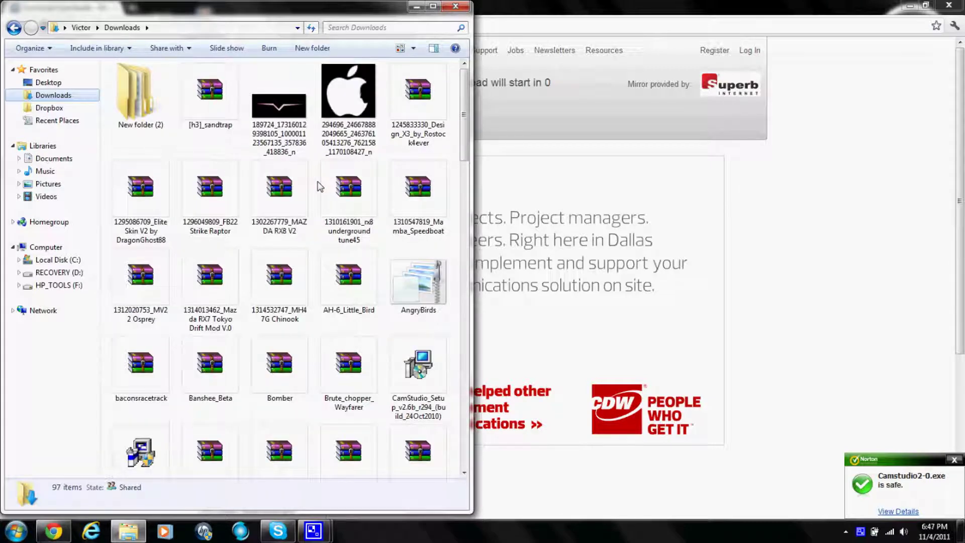
pyautogui.scroll(-4, 320, 187)
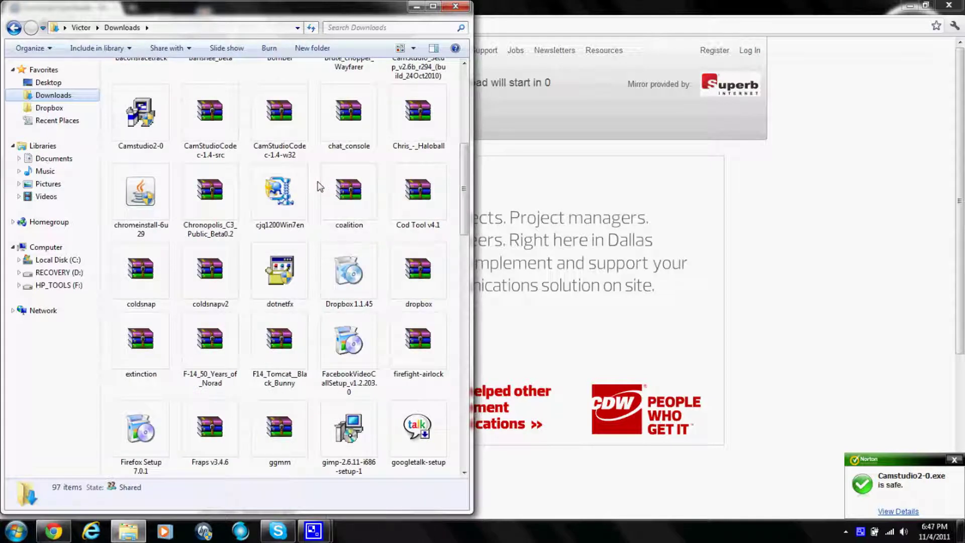
pyautogui.scroll(-4, 320, 187)
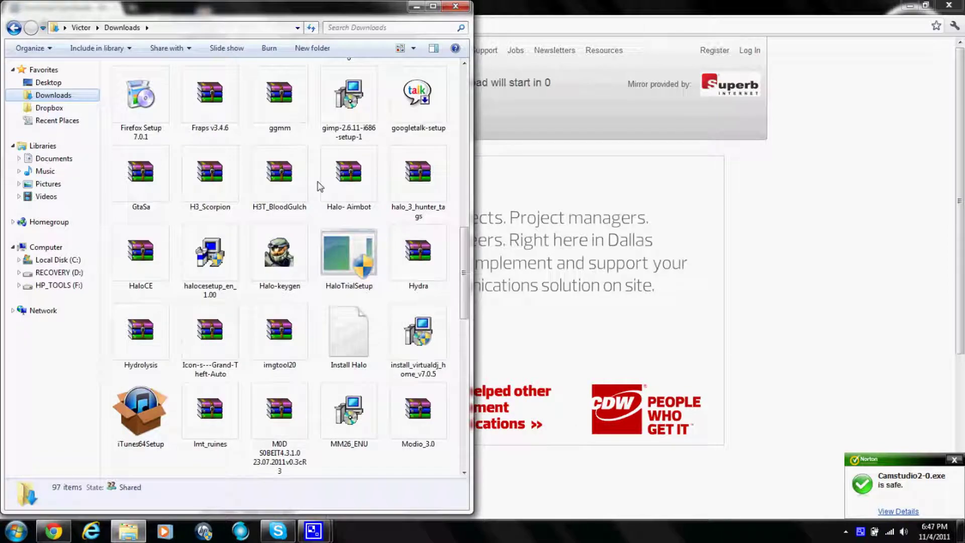
pyautogui.scroll(-5, 320, 187)
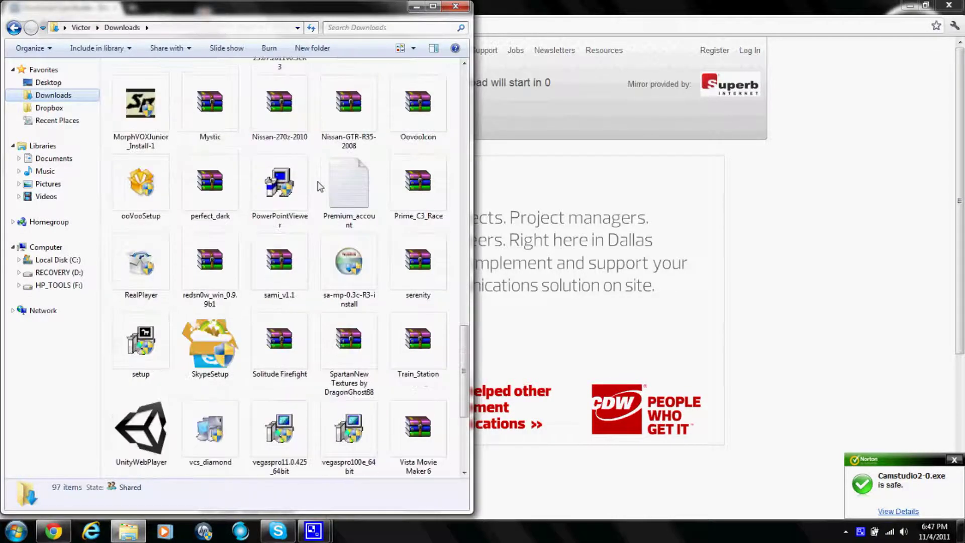
pyautogui.scroll(13, 319, 187)
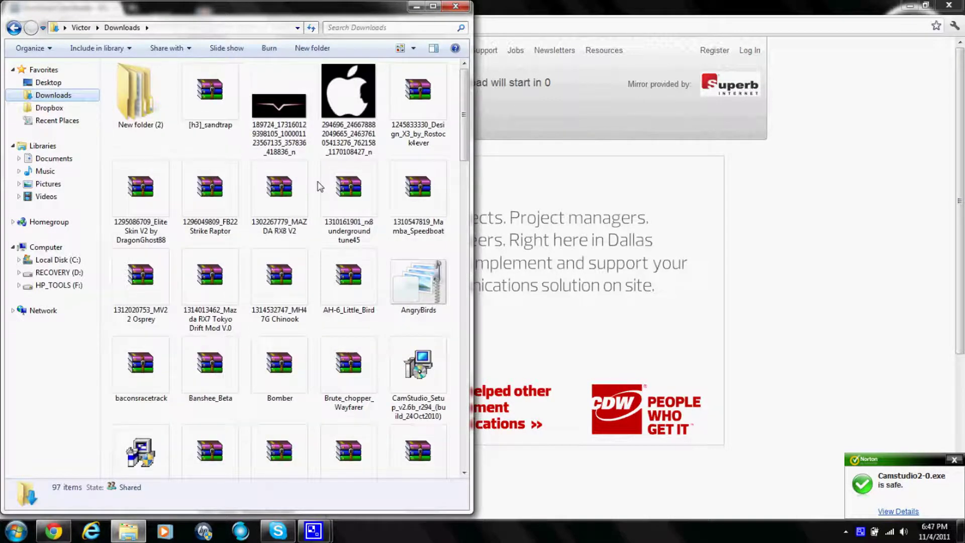
pyautogui.scroll(-3, 320, 187)
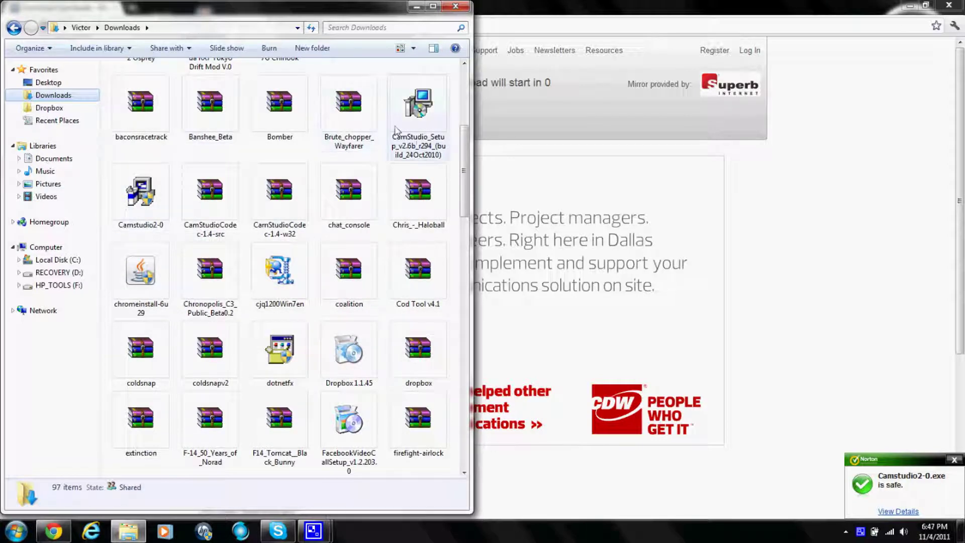
pyautogui.click(148, 204)
# Run Camstudio2-0, accept the licence, then exit and confirm aborting the install
pyautogui.doubleClick(149, 203)
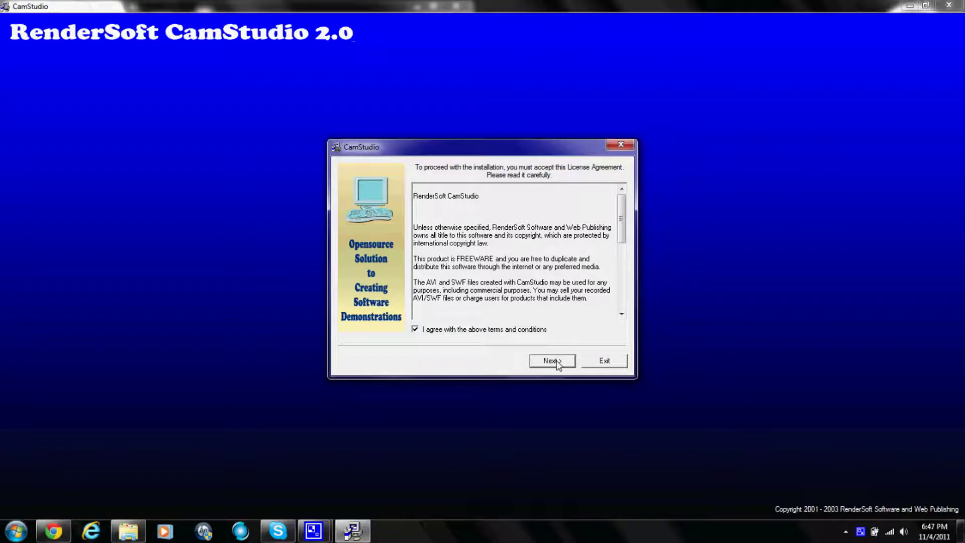
pyautogui.click(552, 361)
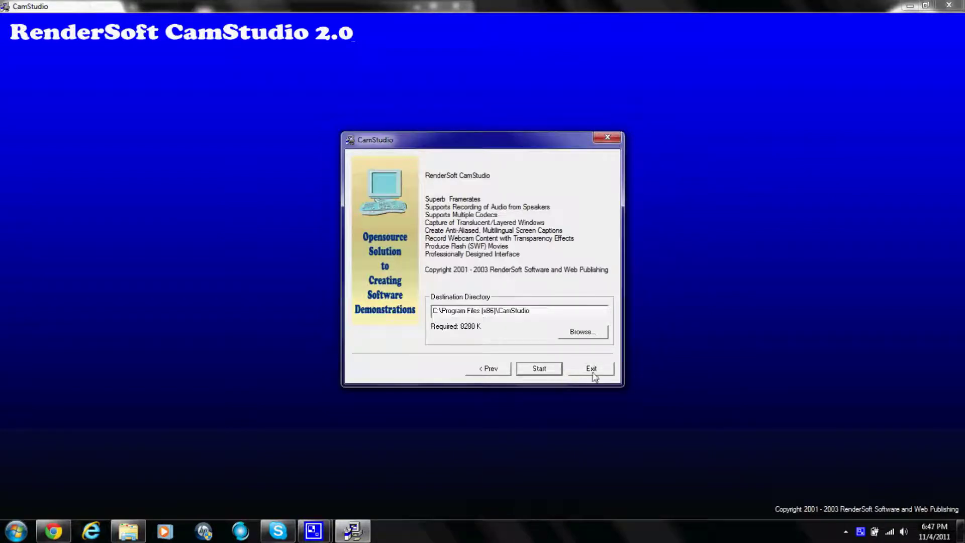
pyautogui.click(593, 374)
pyautogui.click(502, 305)
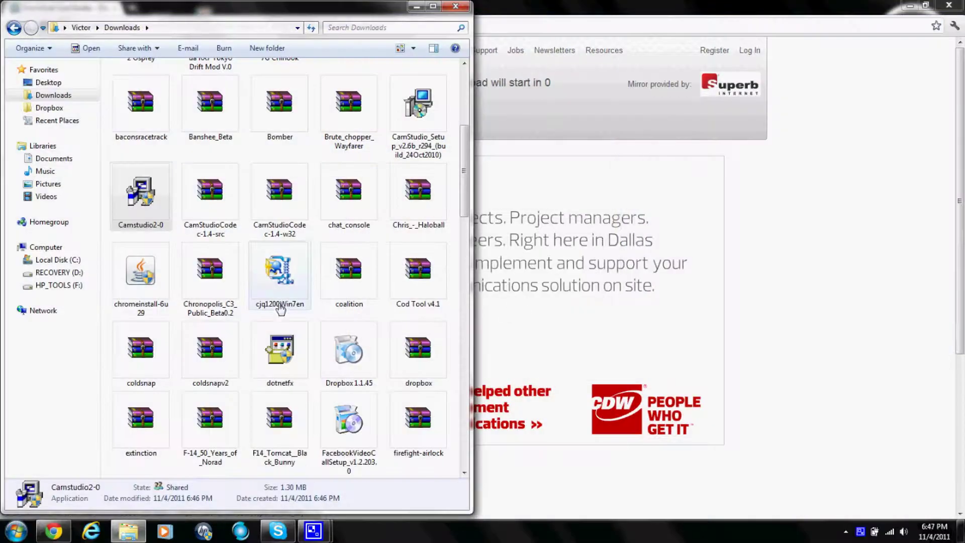
pyautogui.click(398, 143)
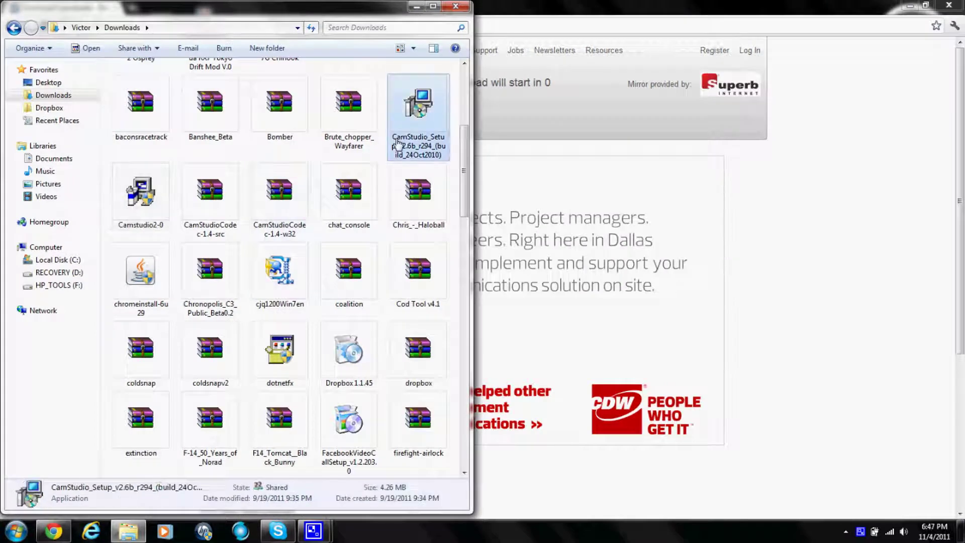
# Return Chrome to camstudio.org's download links and open the CamStudio 2.6 beta page
pyautogui.click(416, 6)
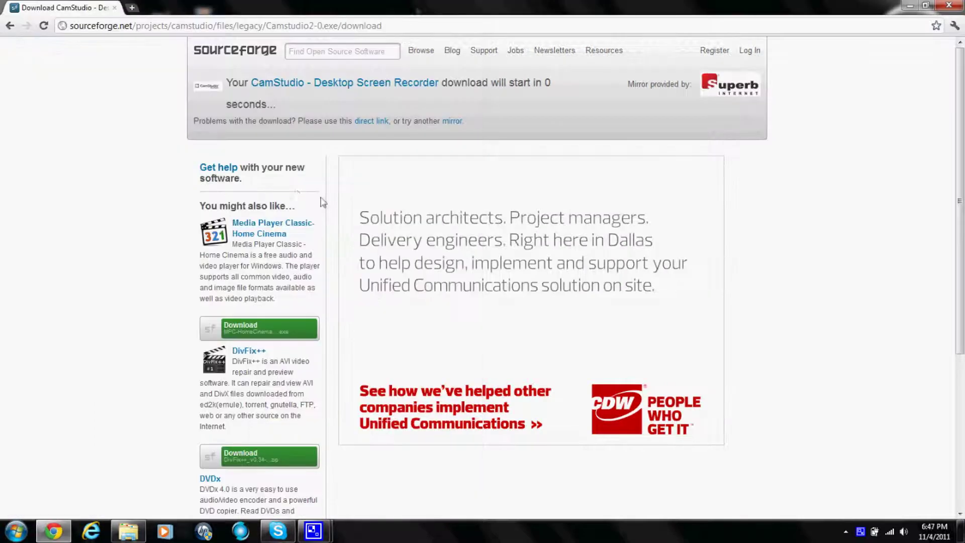
pyautogui.click(11, 26)
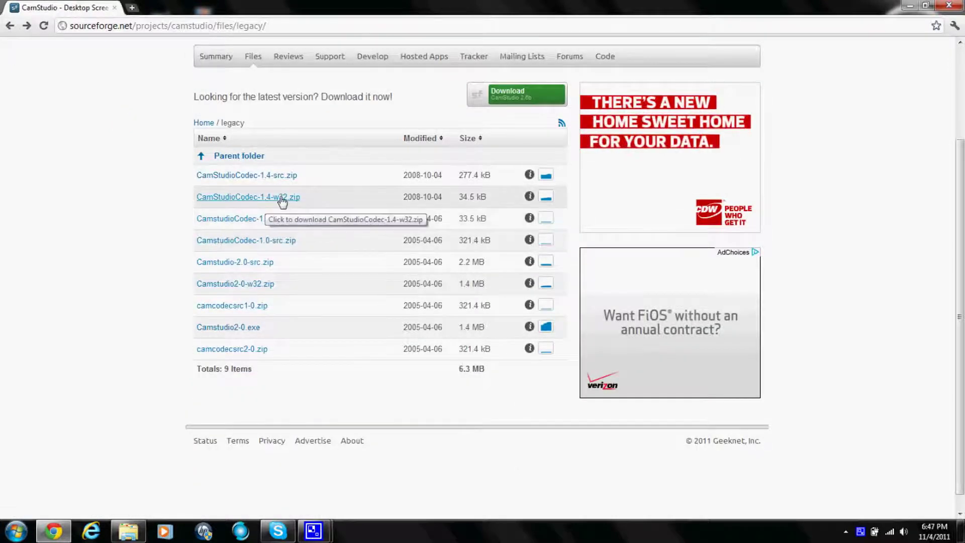
pyautogui.scroll(3, 261, 201)
pyautogui.scroll(-1, 282, 201)
pyautogui.scroll(-1, 282, 201)
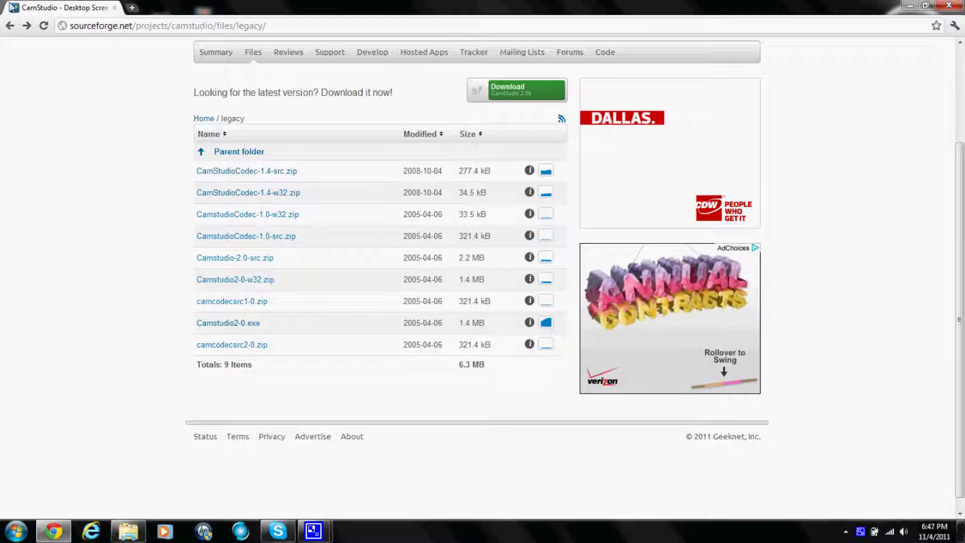
pyautogui.click(11, 27)
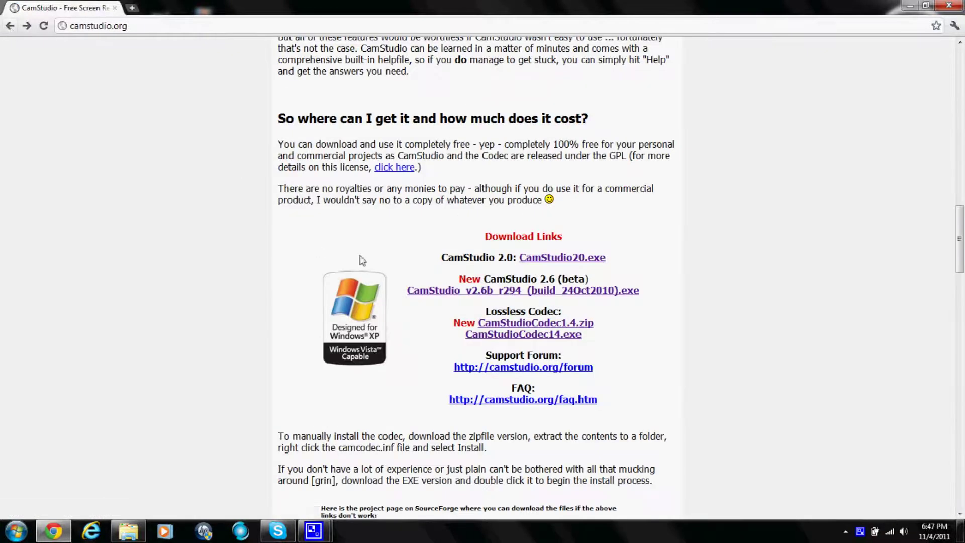
pyautogui.click(494, 292)
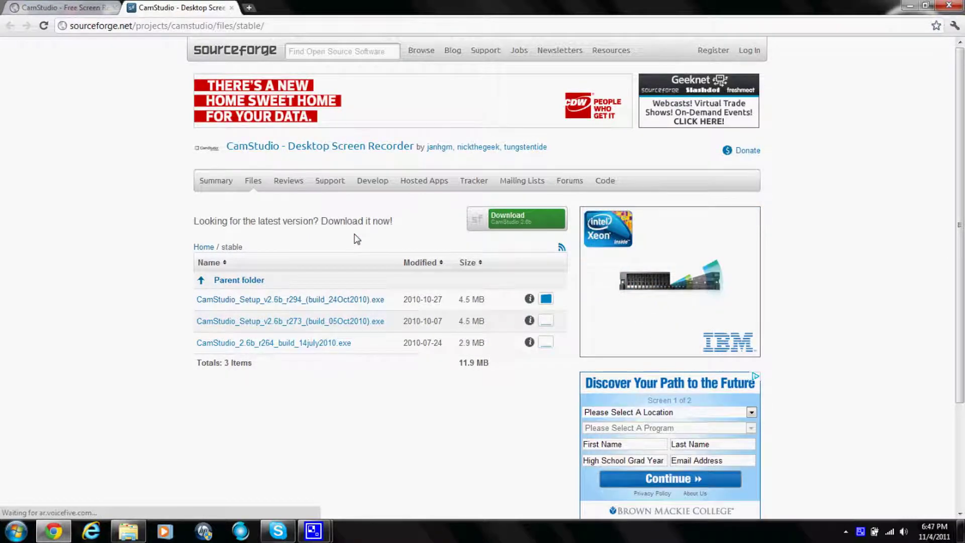
# Download the CamStudio_Setup_v2.6b r294 file, keep it, and open it
pyautogui.click(295, 299)
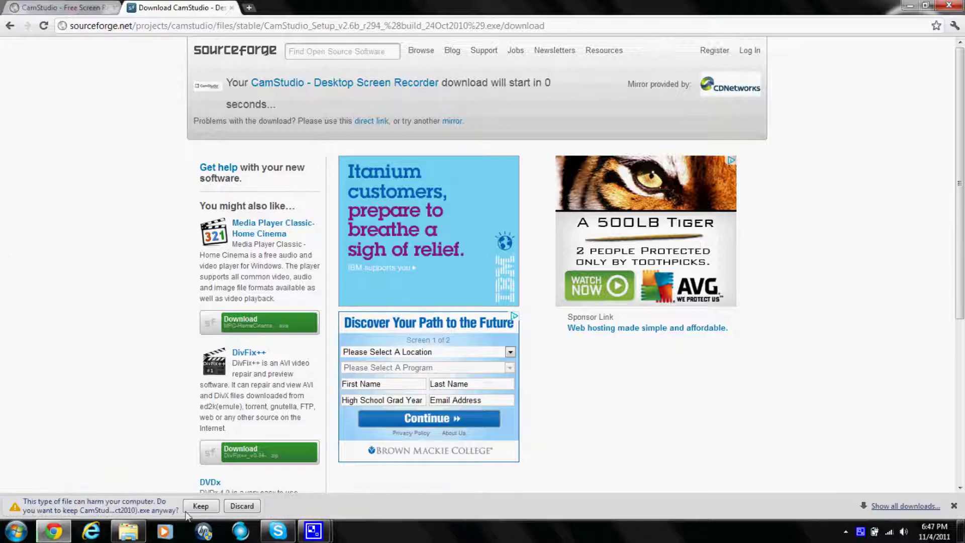
pyautogui.click(188, 512)
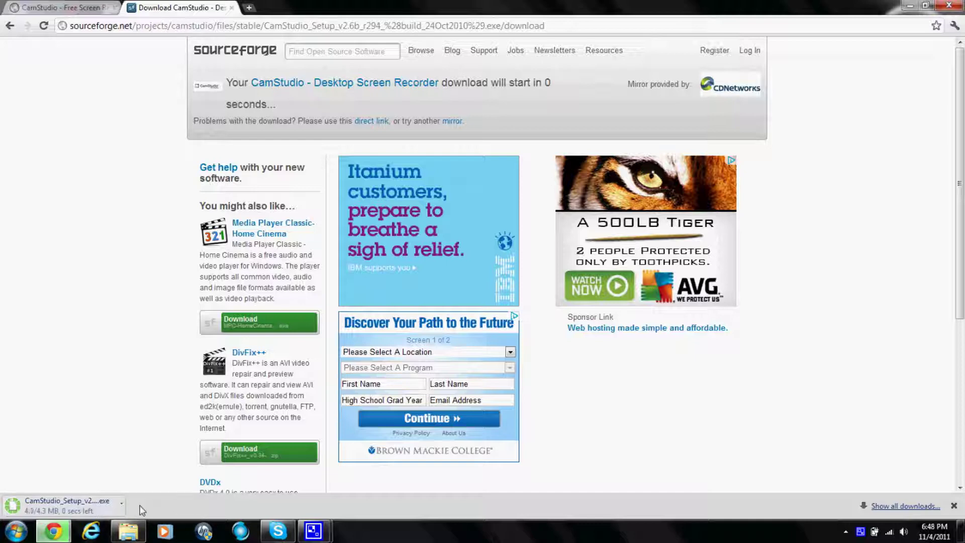
pyautogui.click(93, 508)
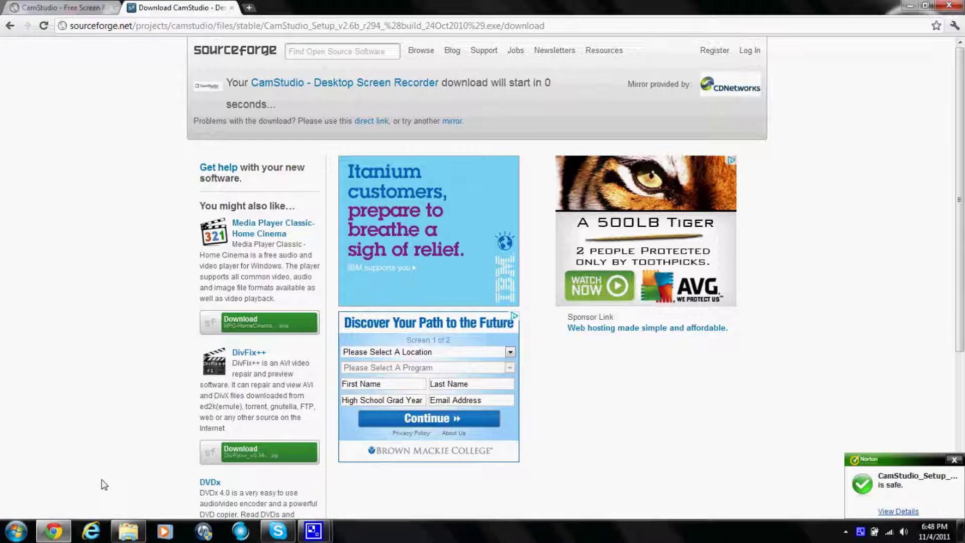
# Bring the Downloads folder forward to show the CamStudio_Setup_v2.6b_r294 file
pyautogui.click(128, 531)
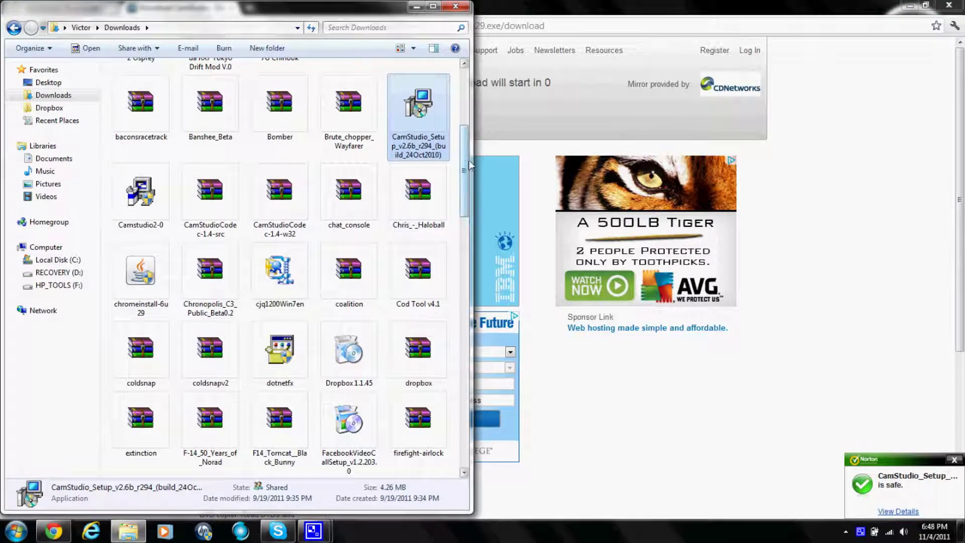
pyautogui.scroll(2, 458, 126)
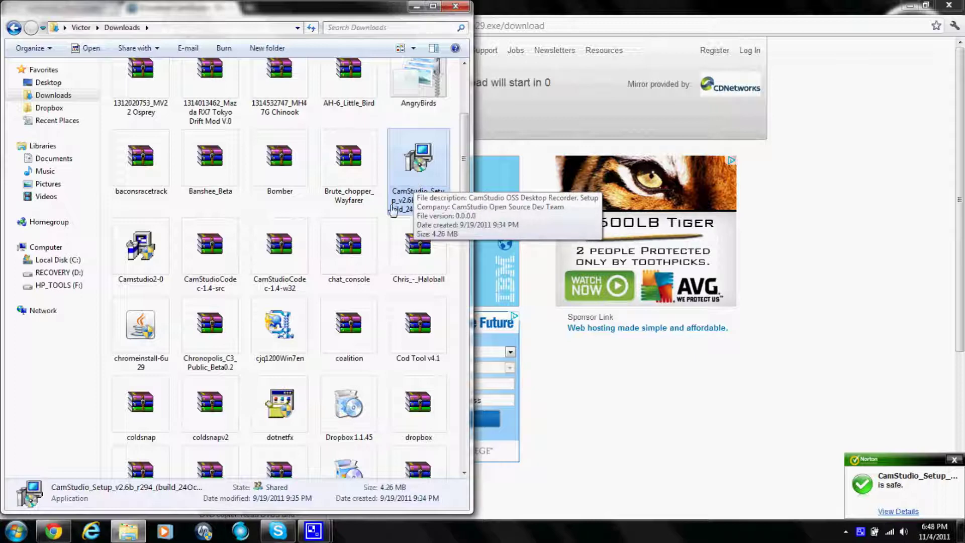
# Install CamStudio 2.6b with default location, CamCodec 1.5 and desktop icon, then launch it
pyautogui.doubleClick(421, 161)
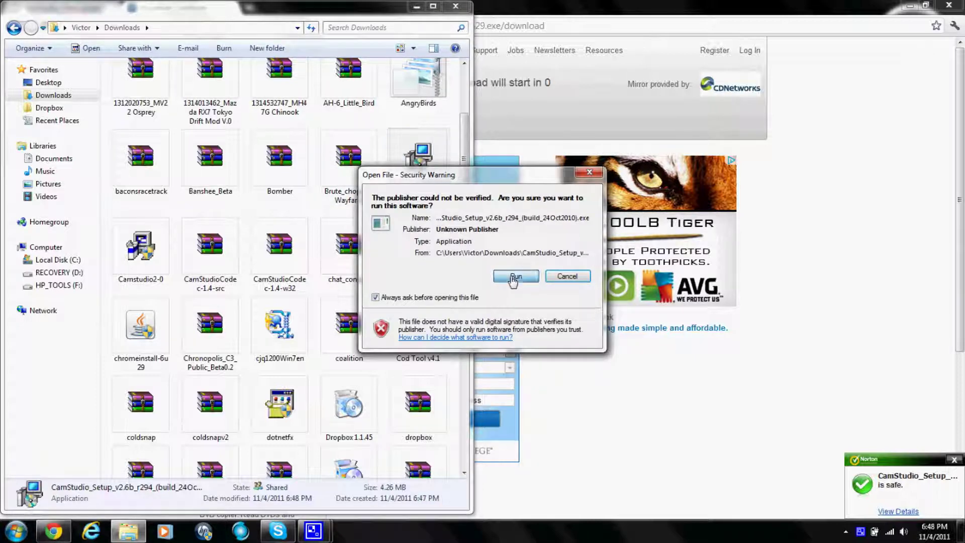
pyautogui.click(516, 277)
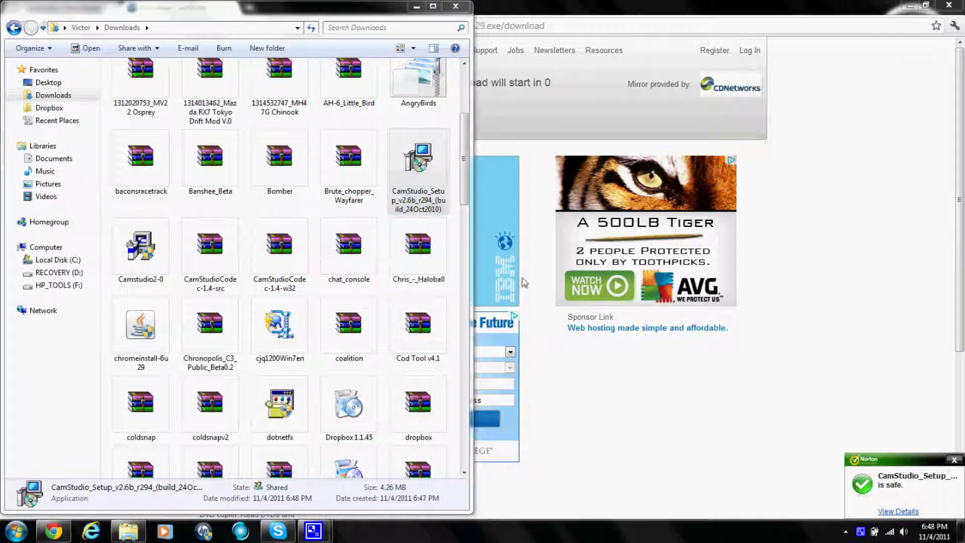
pyautogui.click(545, 362)
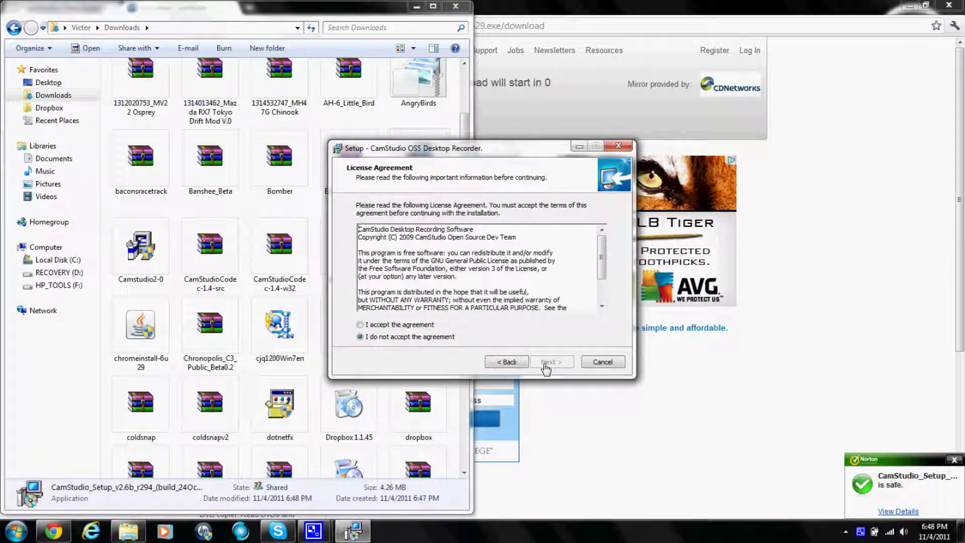
pyautogui.click(431, 325)
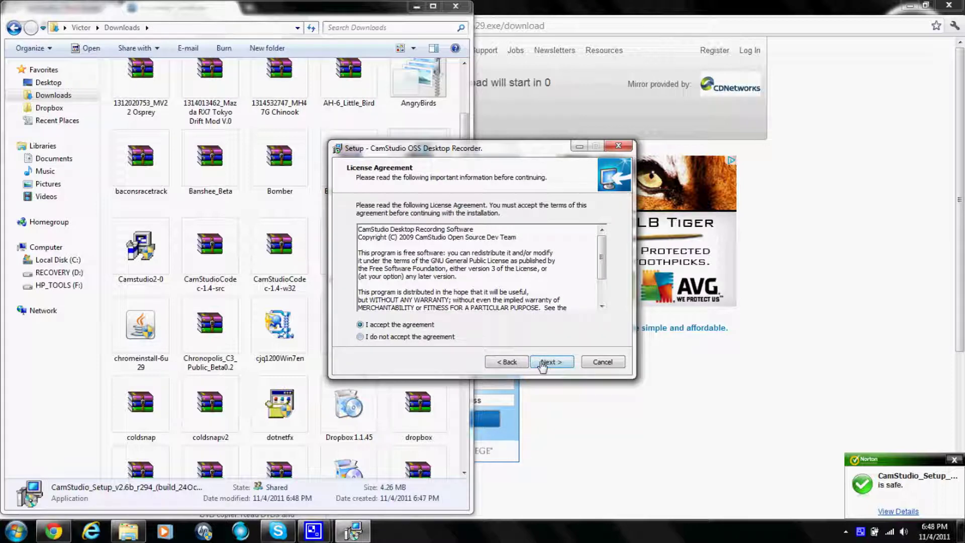
pyautogui.click(542, 362)
pyautogui.click(543, 362)
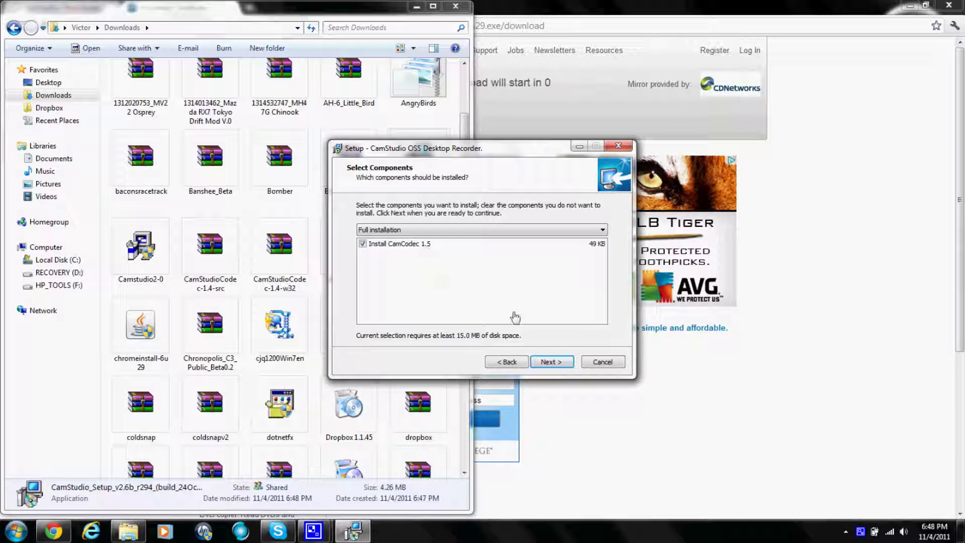
pyautogui.click(563, 363)
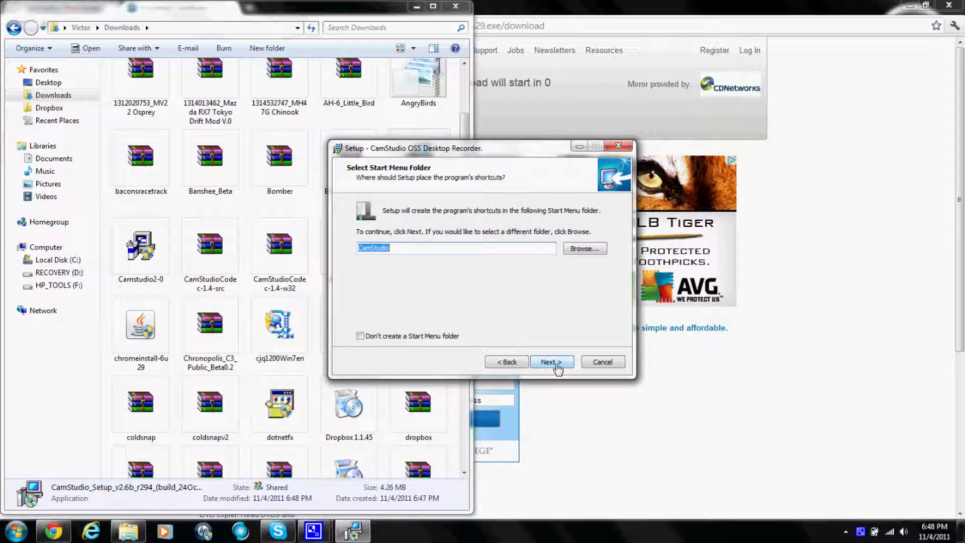
pyautogui.click(557, 365)
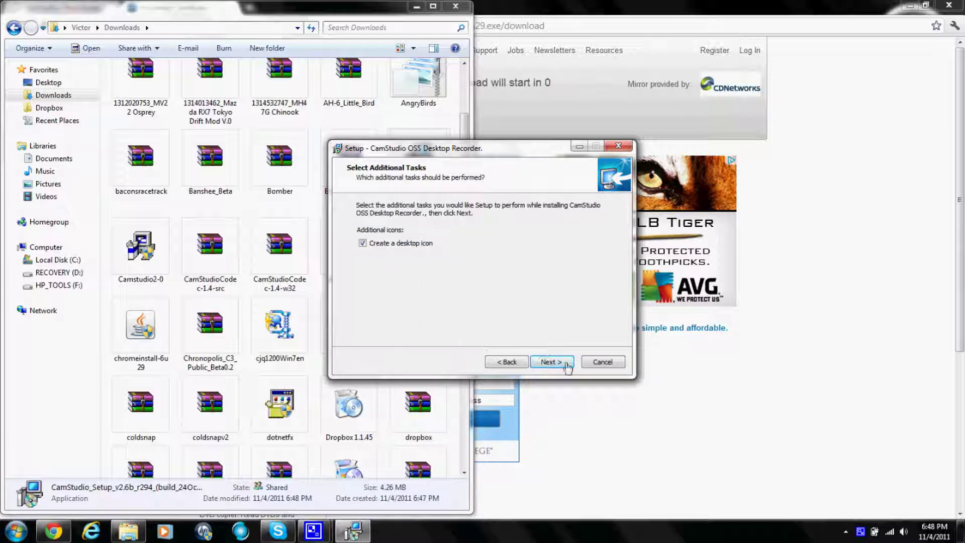
pyautogui.click(565, 363)
pyautogui.click(565, 364)
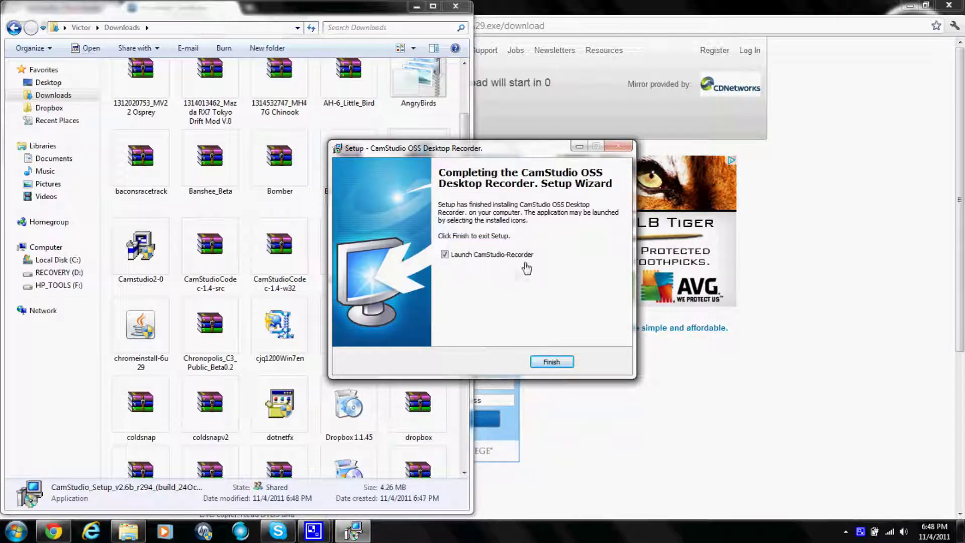
pyautogui.click(551, 362)
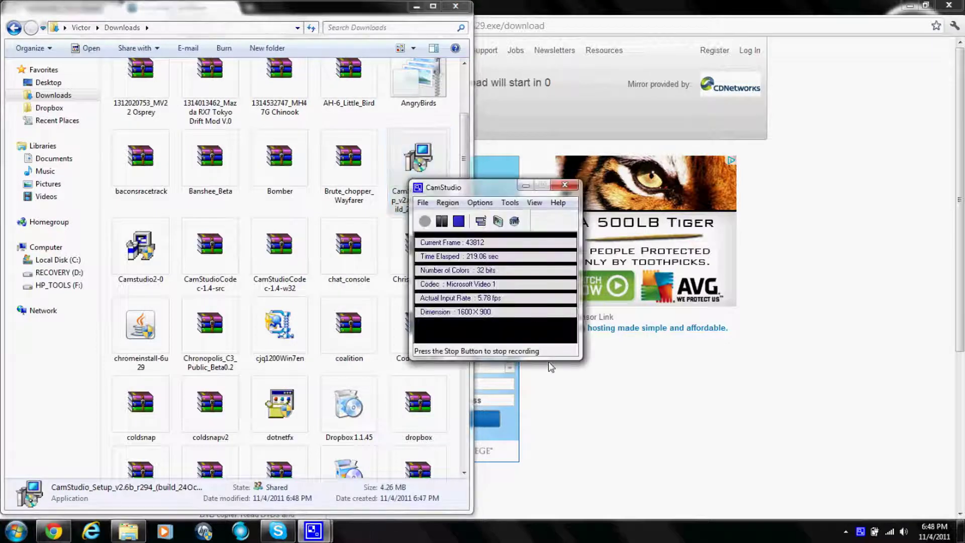
# Close Chrome and hide other windows, then launch CamStudio from its desktop shortcut
pyautogui.click(526, 187)
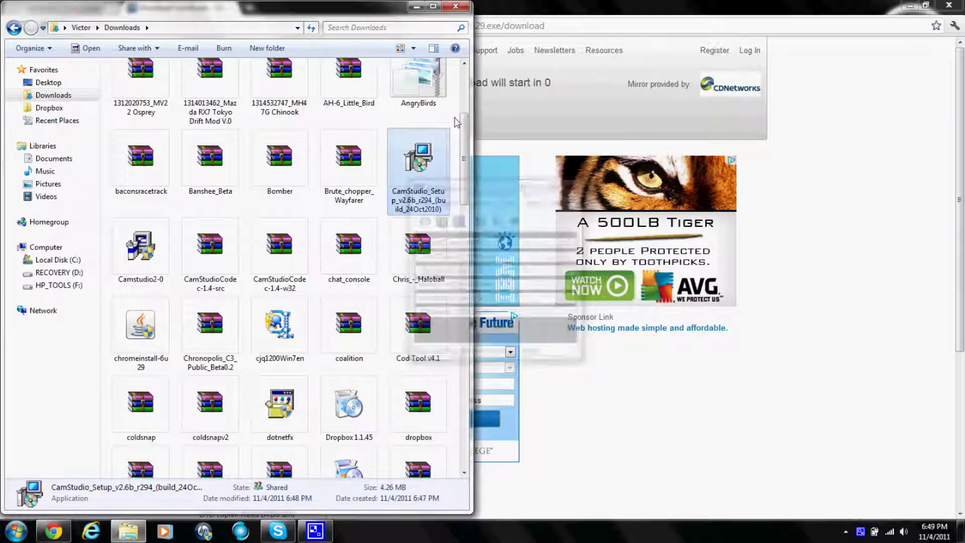
pyautogui.click(415, 8)
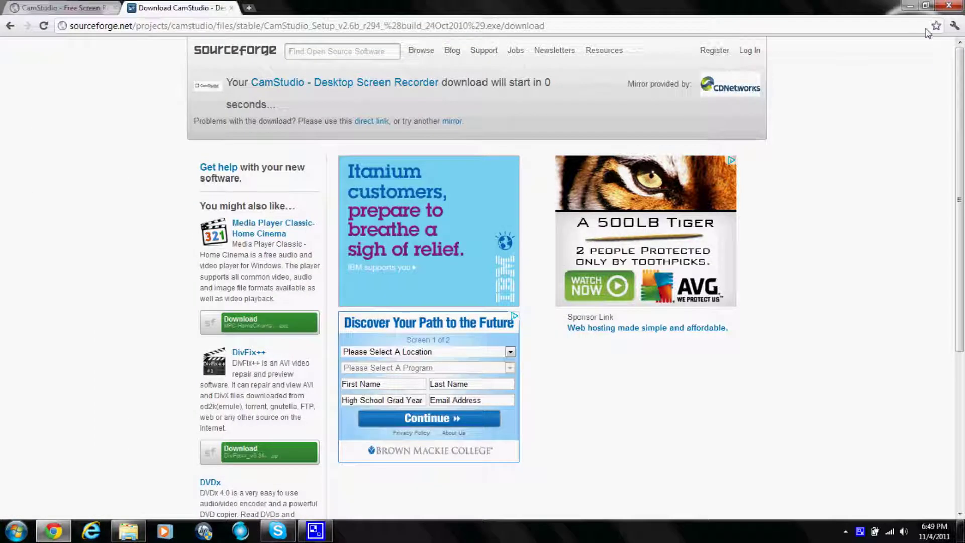
pyautogui.click(958, 6)
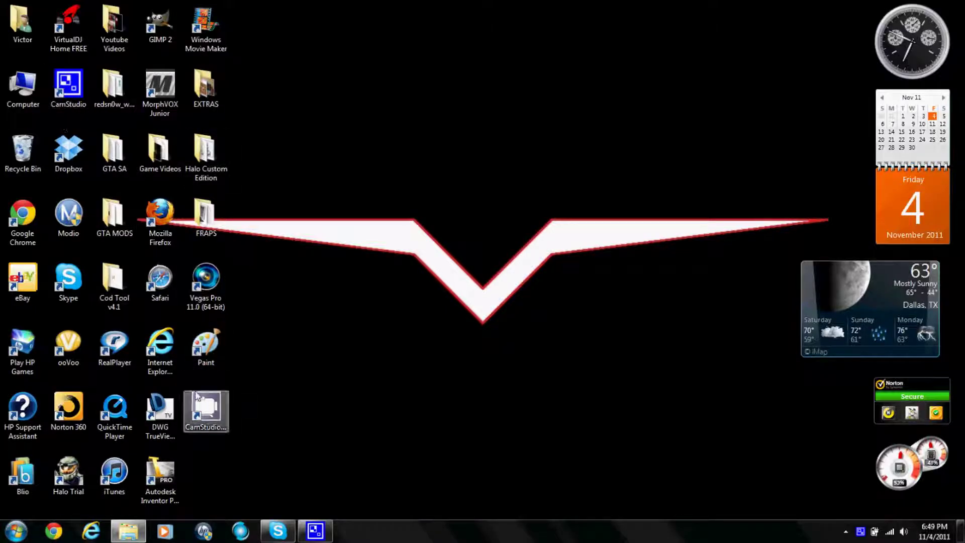
pyautogui.doubleClick(208, 408)
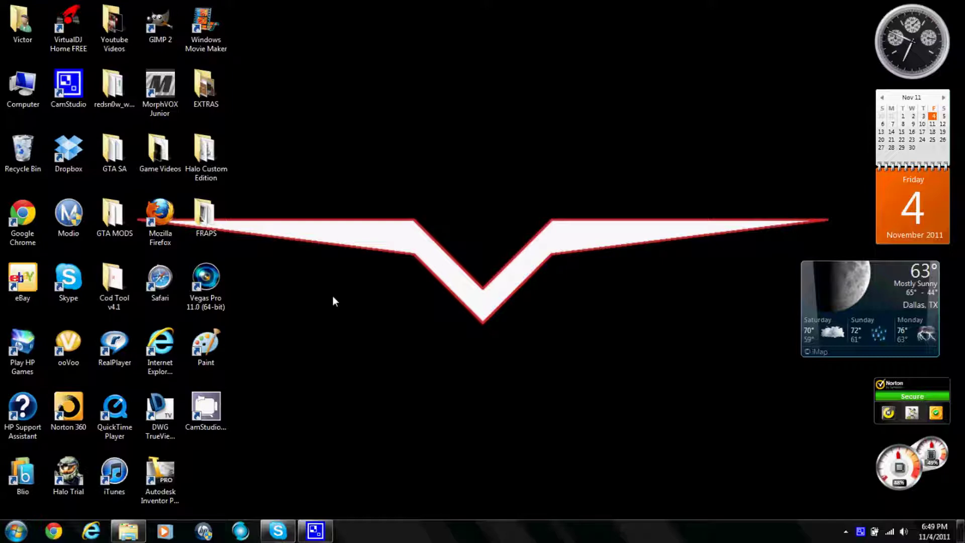
# Centre the CamStudio window and move the part1 file up below Paint
pyautogui.moveTo(349, 346)
pyautogui.mouseDown()
pyautogui.moveTo(237, 395)
pyautogui.moveTo(190, 442)
pyautogui.moveTo(280, 387)
pyautogui.mouseUp()
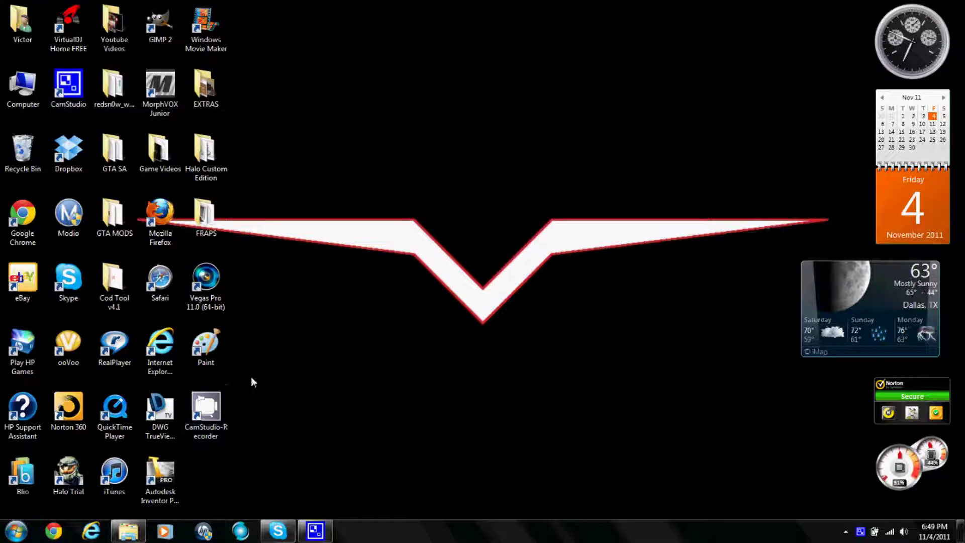
pyautogui.moveTo(251, 376); pyautogui.dragTo(187, 445)
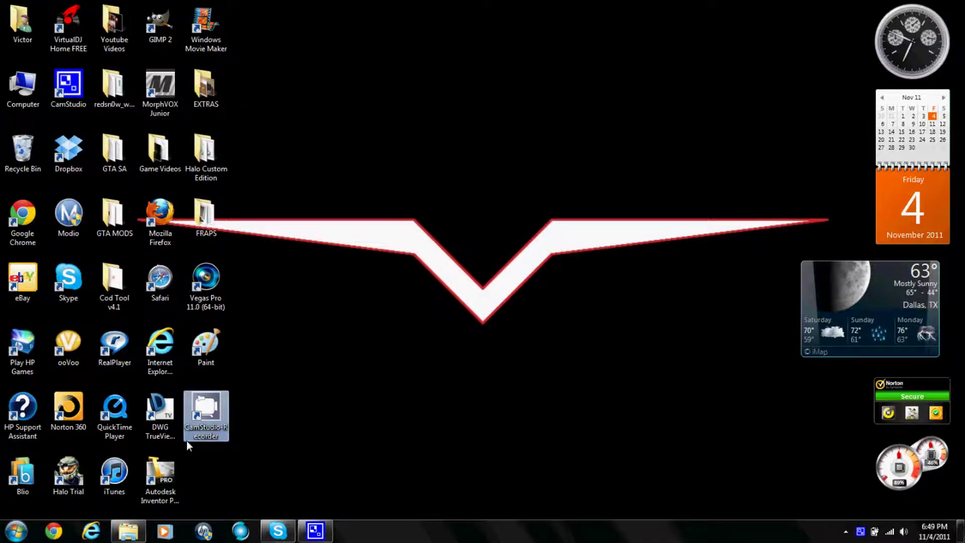
pyautogui.click(365, 407)
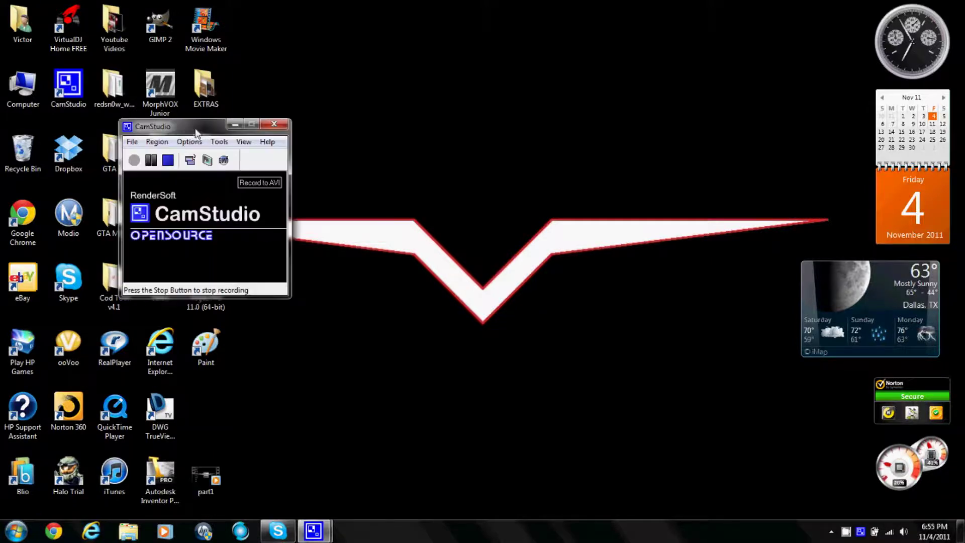
pyautogui.moveTo(201, 128); pyautogui.dragTo(478, 128)
pyautogui.moveTo(204, 475)
pyautogui.mouseDown()
pyautogui.moveTo(192, 485)
pyautogui.moveTo(204, 393)
pyautogui.mouseUp()
pyautogui.click(420, 221)
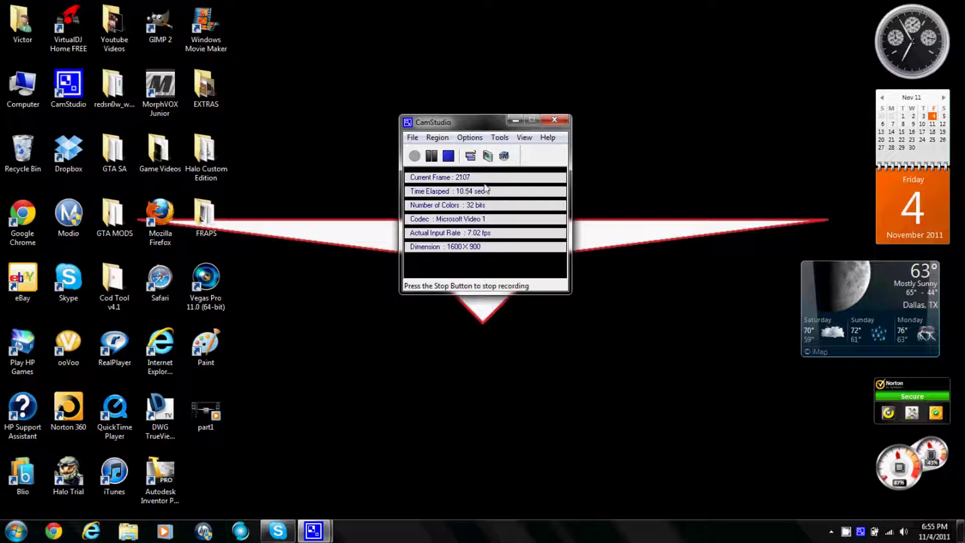
# Stop the screen recording from the CamStudio toolbar
pyautogui.click(206, 414)
pyautogui.click(263, 413)
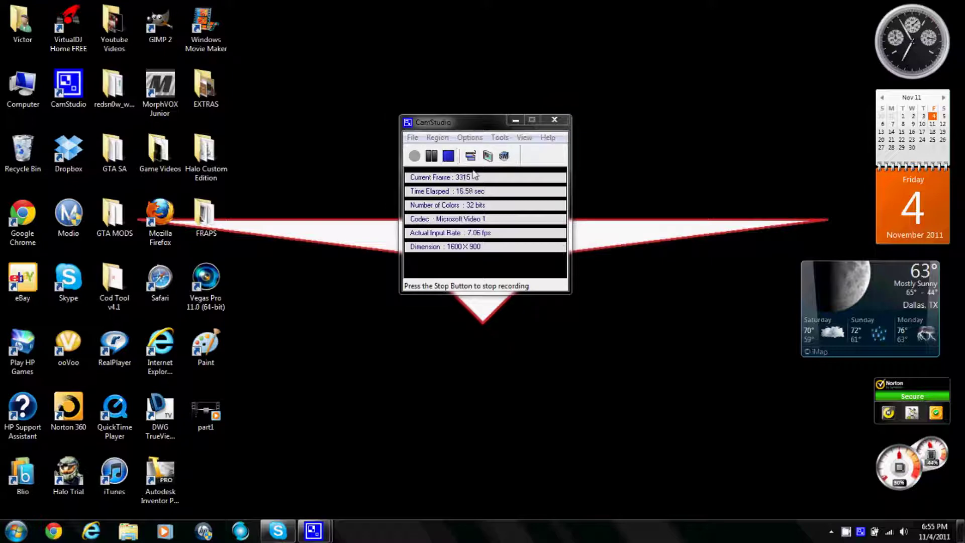
pyautogui.click(466, 120)
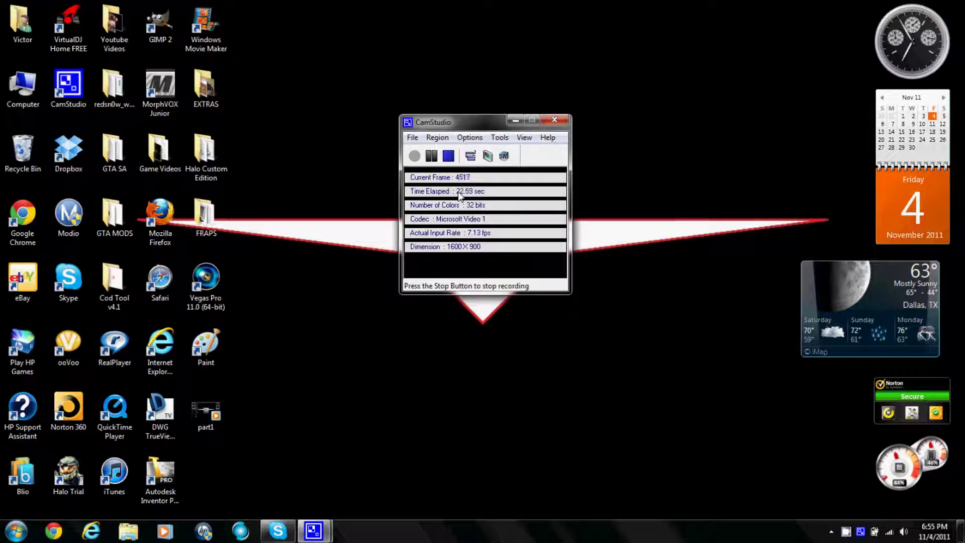
pyautogui.click(448, 156)
# Browse CamStudio's File and Region menus
pyautogui.click(413, 138)
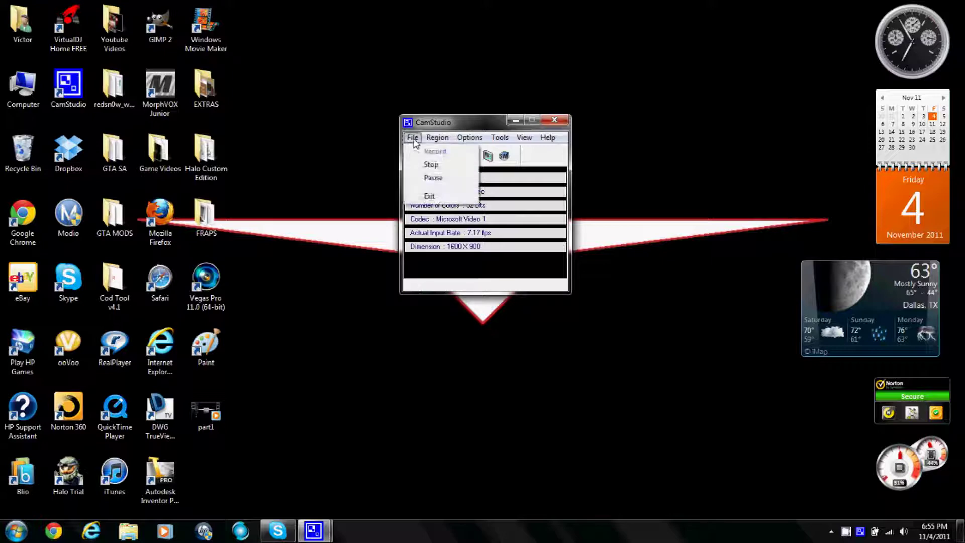
pyautogui.click(412, 139)
pyautogui.click(432, 138)
pyautogui.click(426, 136)
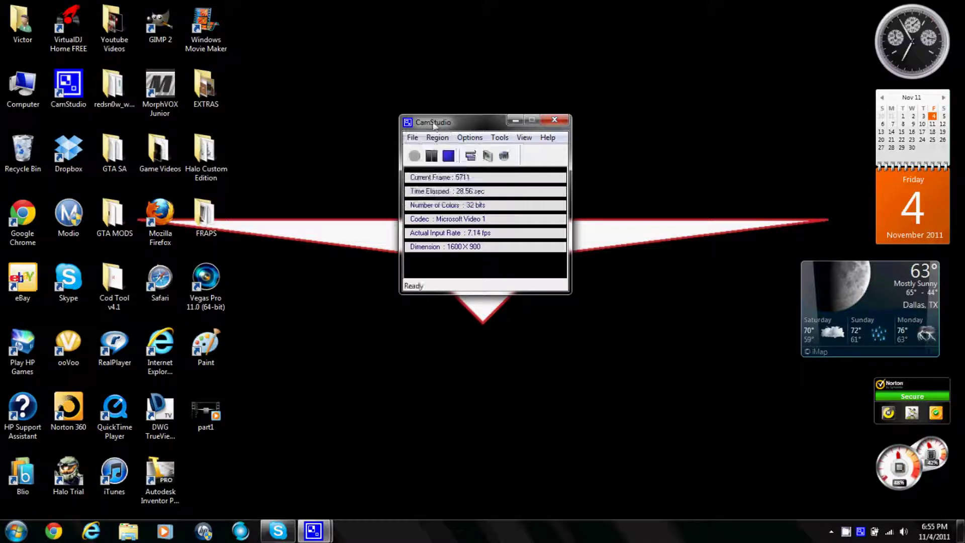
pyautogui.click(413, 137)
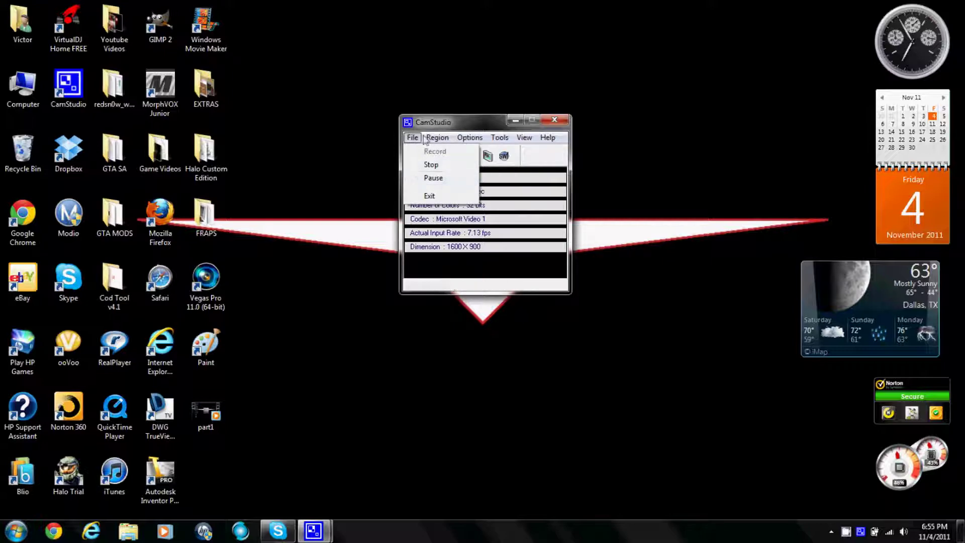
pyautogui.moveTo(435, 137)
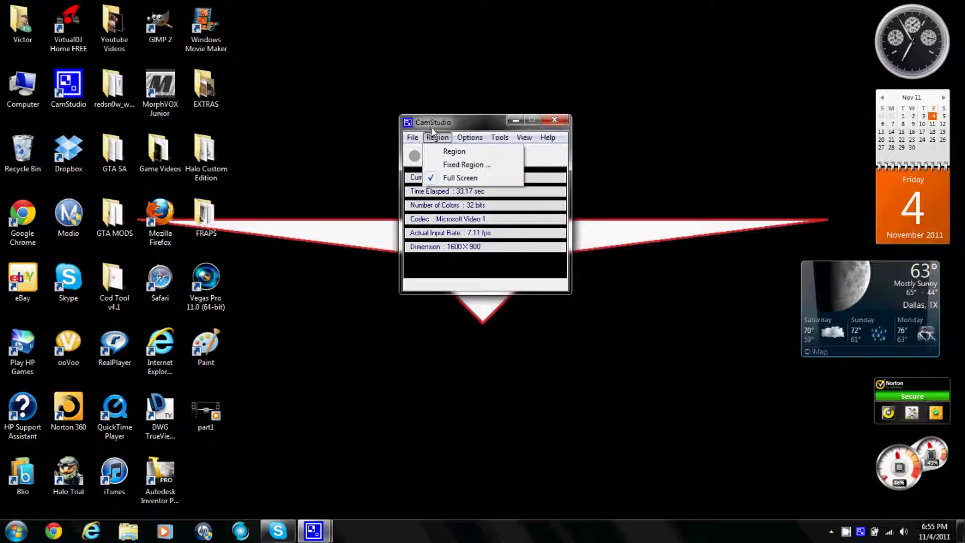
# Set the fixed capture region to width 640 and height 360
pyautogui.click(448, 165)
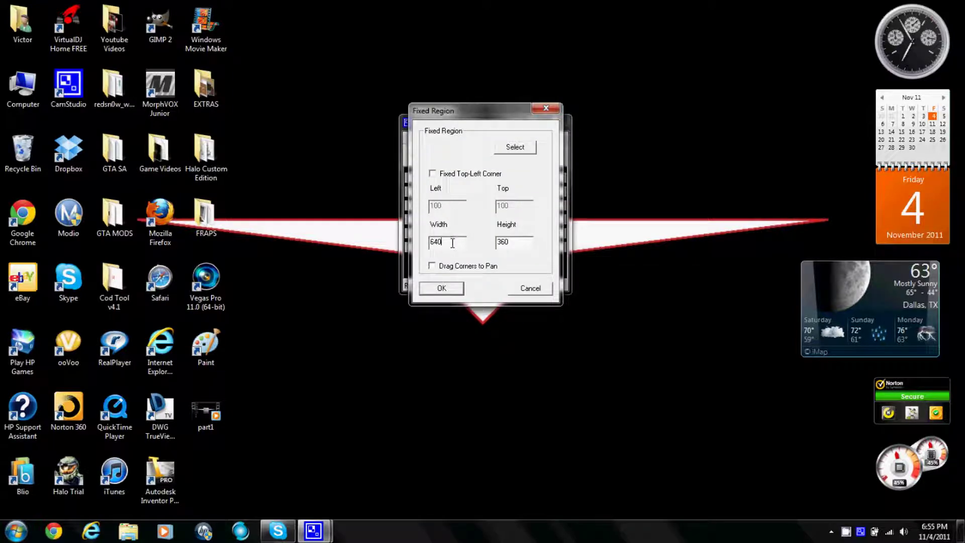
pyautogui.doubleClick(452, 243)
pyautogui.write('640')
pyautogui.doubleClick(505, 242)
pyautogui.write('360')
pyautogui.click(441, 288)
# Switch the capture region back to Full Screen and open the Options menu
pyautogui.click(436, 133)
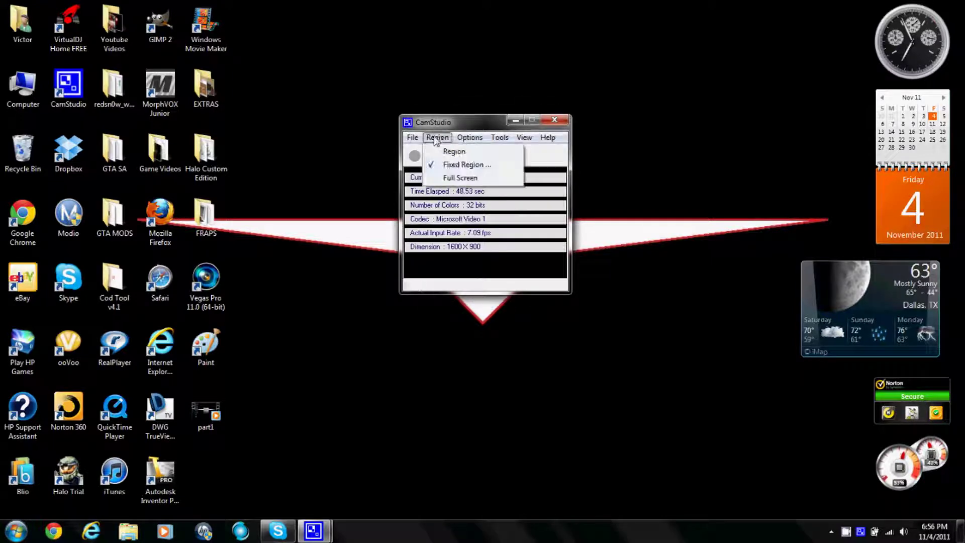
pyautogui.click(455, 176)
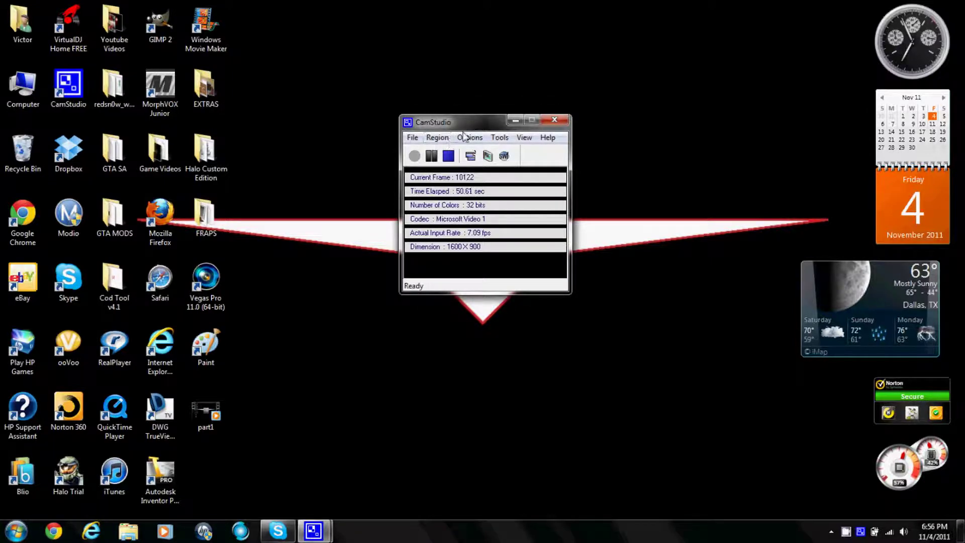
pyautogui.click(467, 137)
pyautogui.moveTo(439, 141)
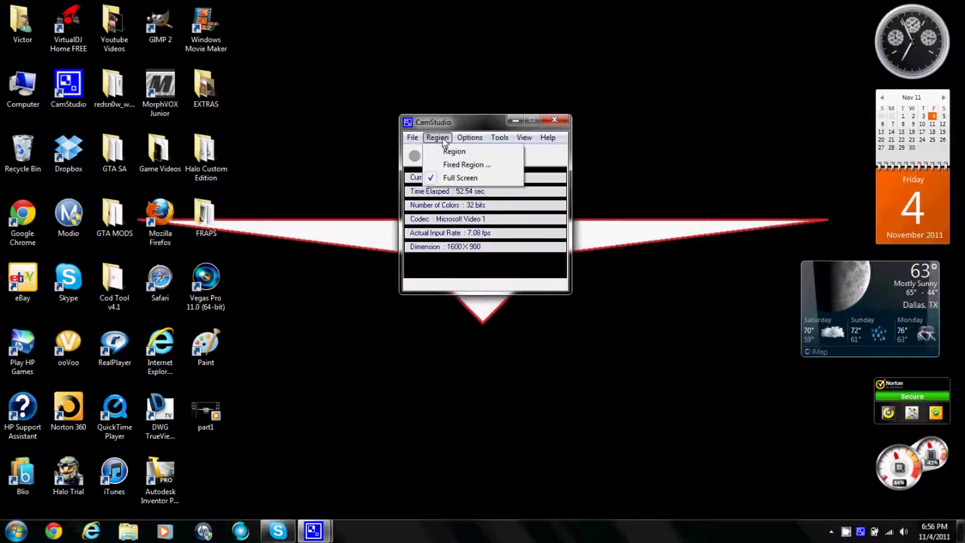
pyautogui.click(469, 138)
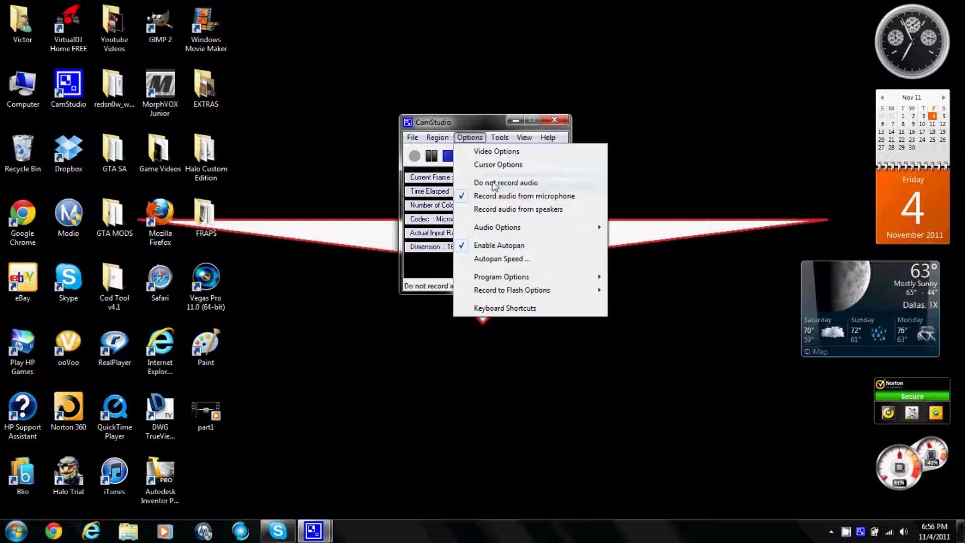
# Try the cursor display options, settling on a visible cursor loaded from file
pyautogui.click(505, 165)
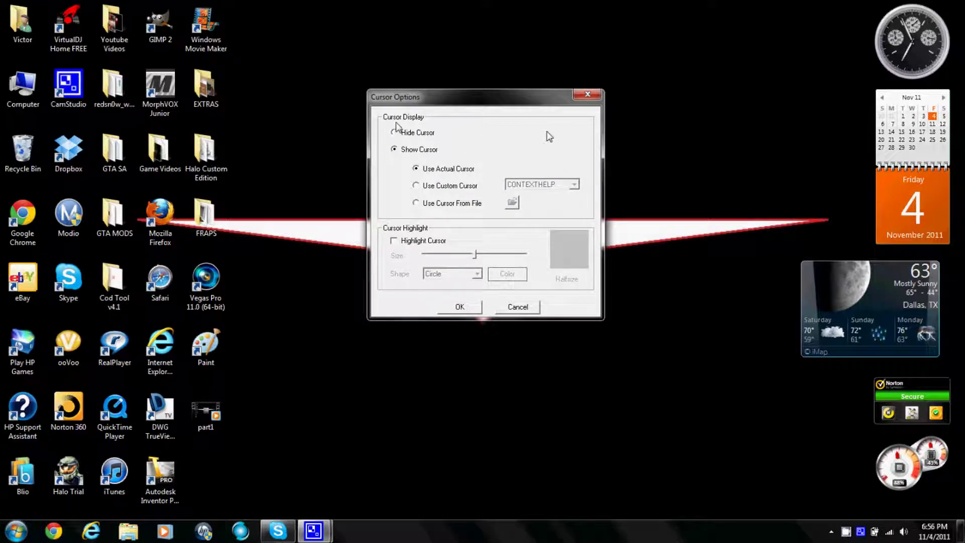
pyautogui.click(408, 134)
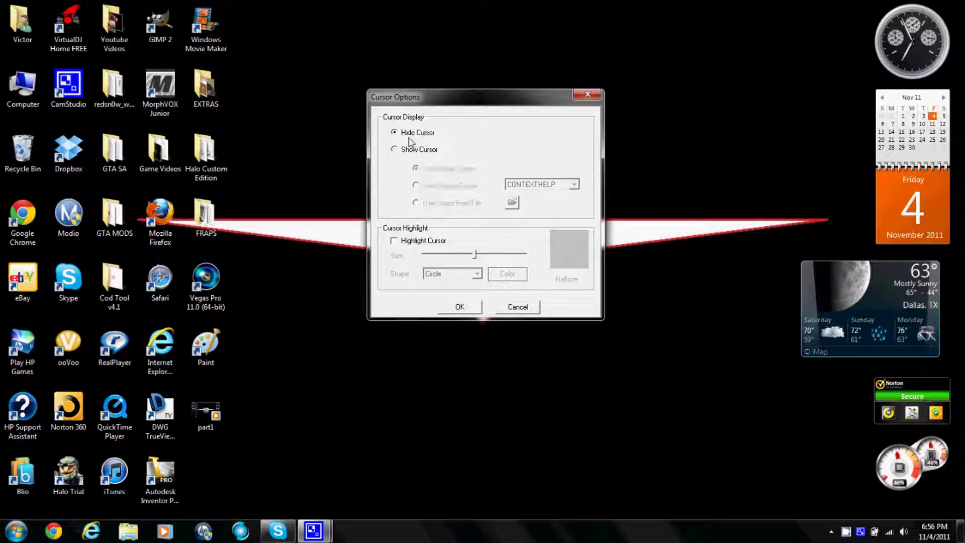
pyautogui.click(407, 149)
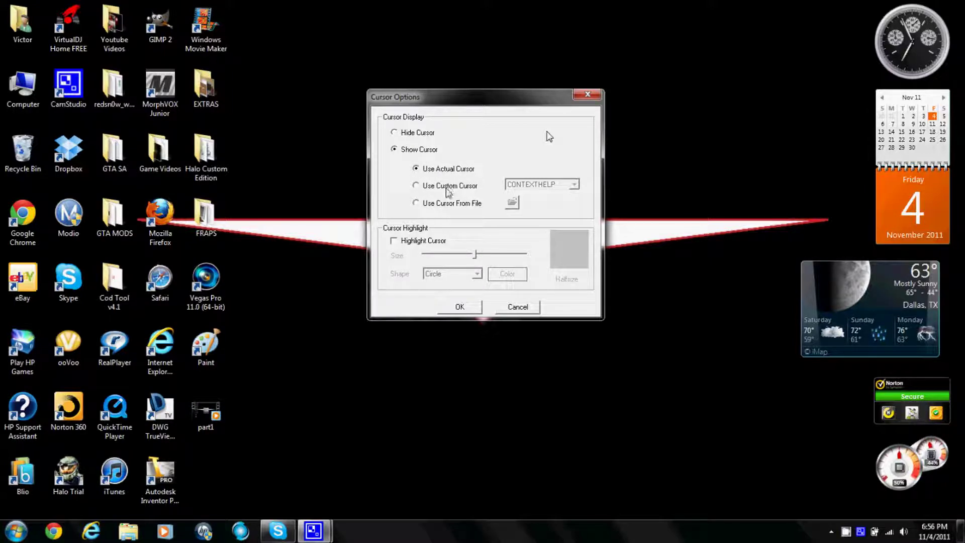
pyautogui.click(448, 190)
pyautogui.click(558, 187)
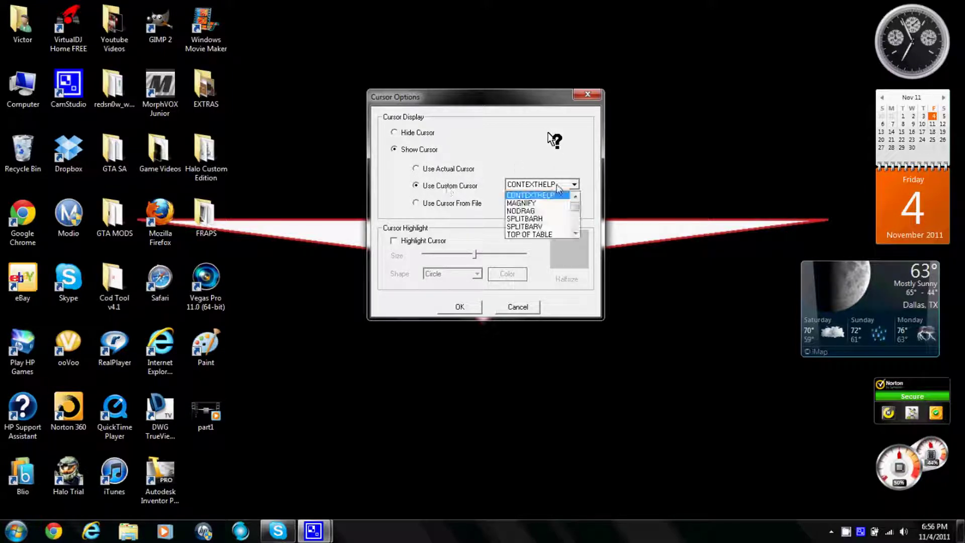
pyautogui.click(543, 186)
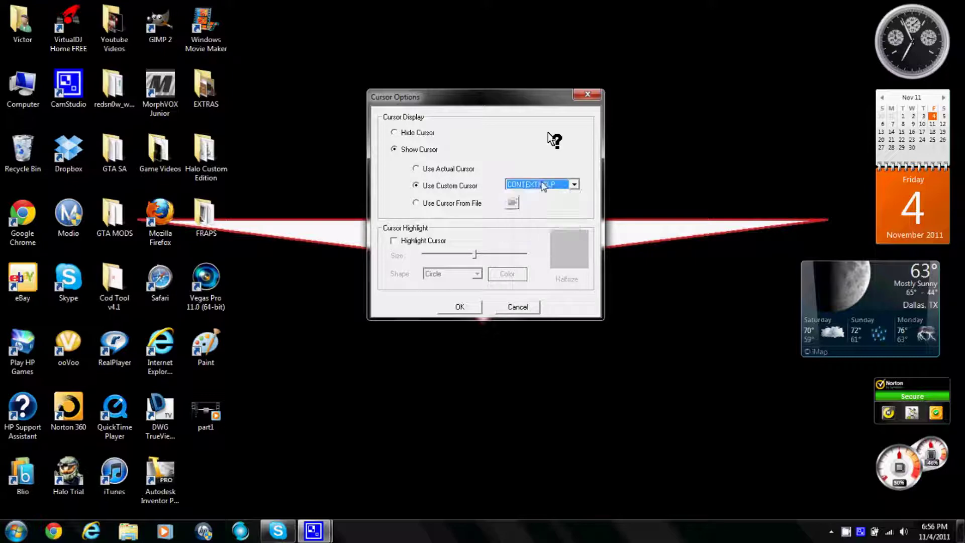
pyautogui.click(463, 203)
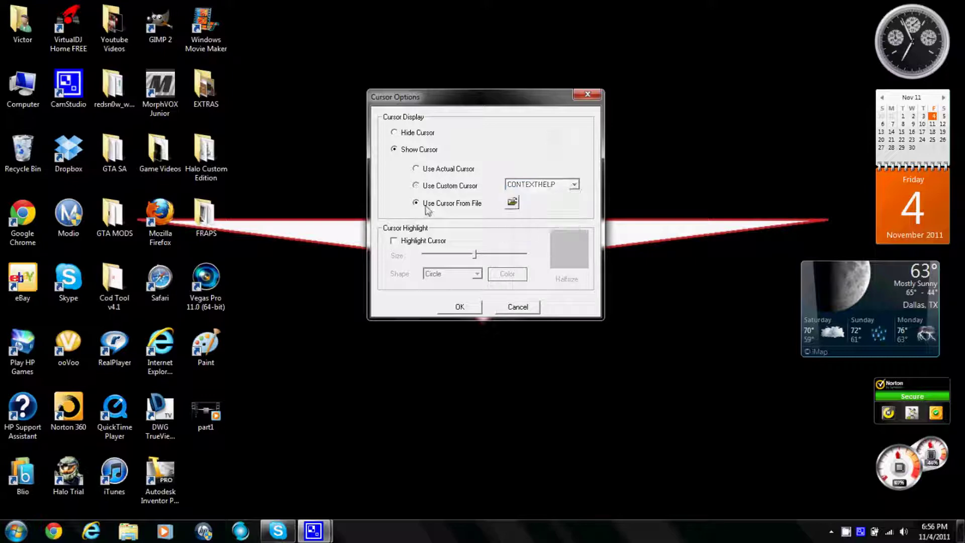
pyautogui.click(513, 203)
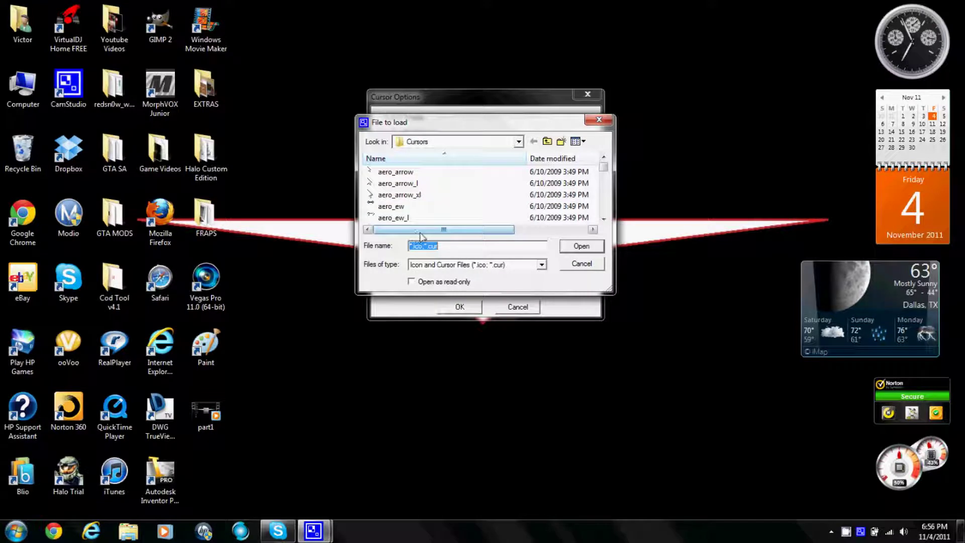
pyautogui.moveTo(420, 236)
pyautogui.mouseDown()
pyautogui.moveTo(543, 215)
pyautogui.moveTo(412, 235)
pyautogui.mouseUp()
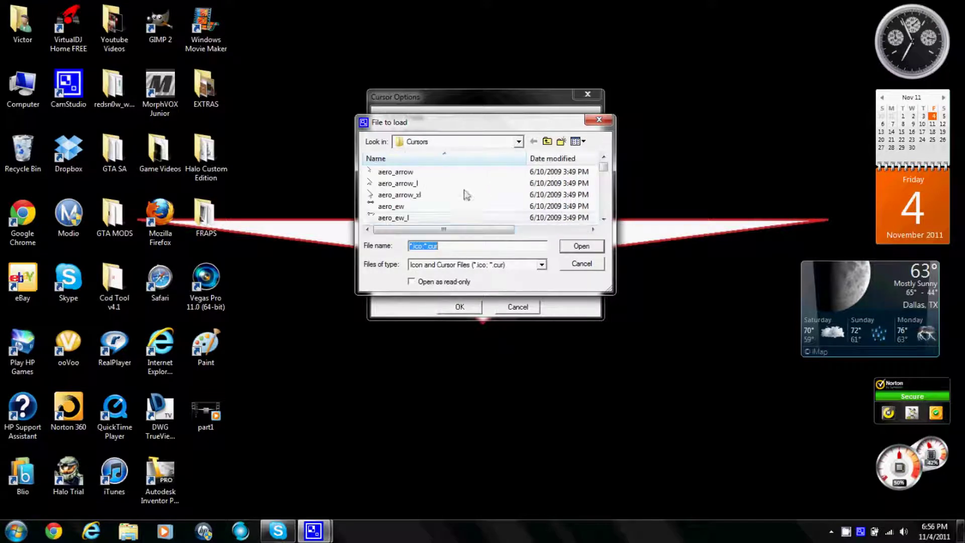
pyautogui.moveTo(604, 167); pyautogui.dragTo(607, 189)
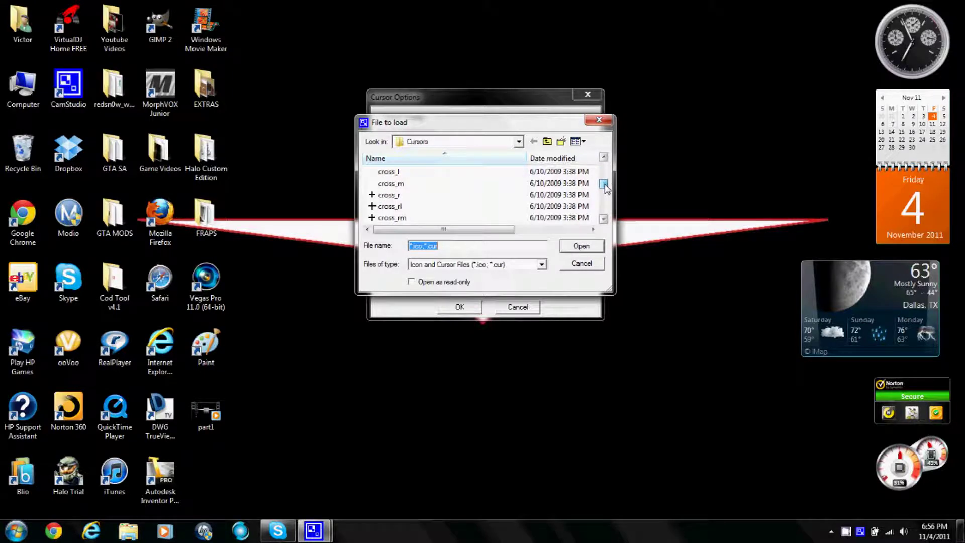
pyautogui.click(581, 264)
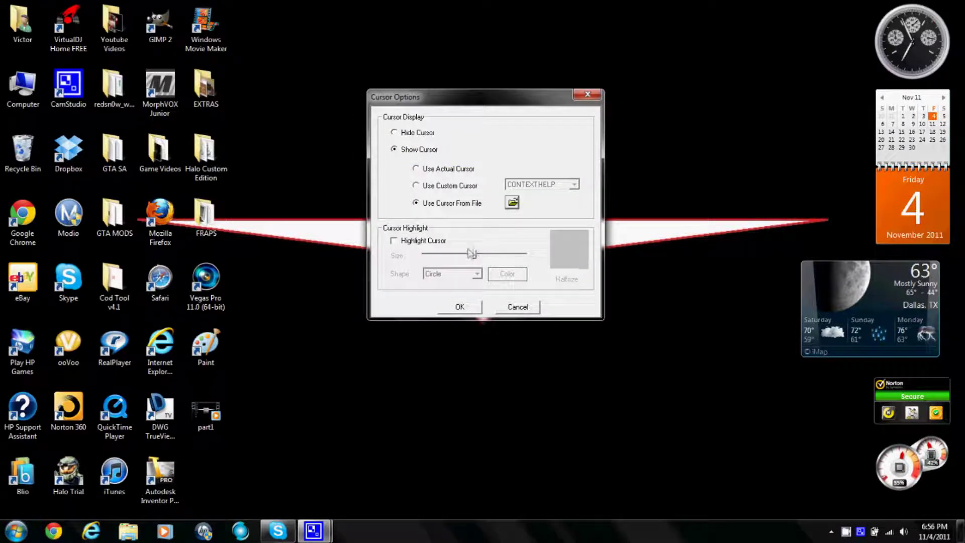
# Turn on cursor highlighting and try ellipse, square and rectangle shapes before choosing Circle
pyautogui.click(423, 241)
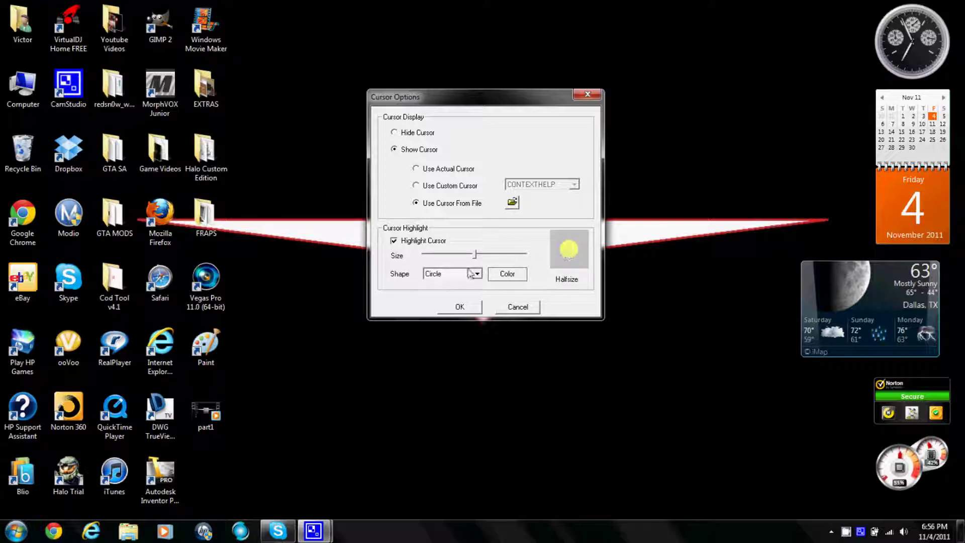
pyautogui.moveTo(475, 255)
pyautogui.mouseDown()
pyautogui.moveTo(496, 256)
pyautogui.moveTo(426, 258)
pyautogui.moveTo(480, 260)
pyautogui.mouseUp()
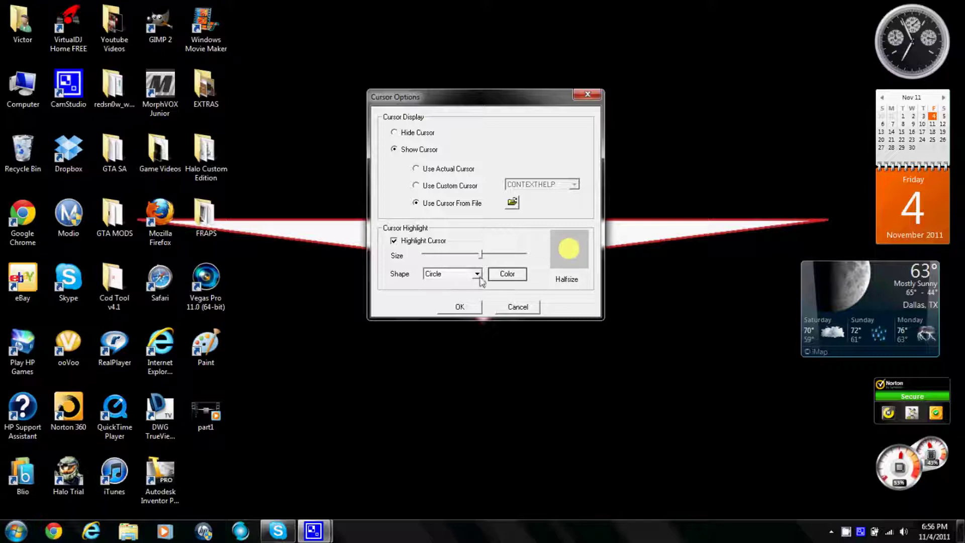
pyautogui.click(477, 274)
pyautogui.click(459, 296)
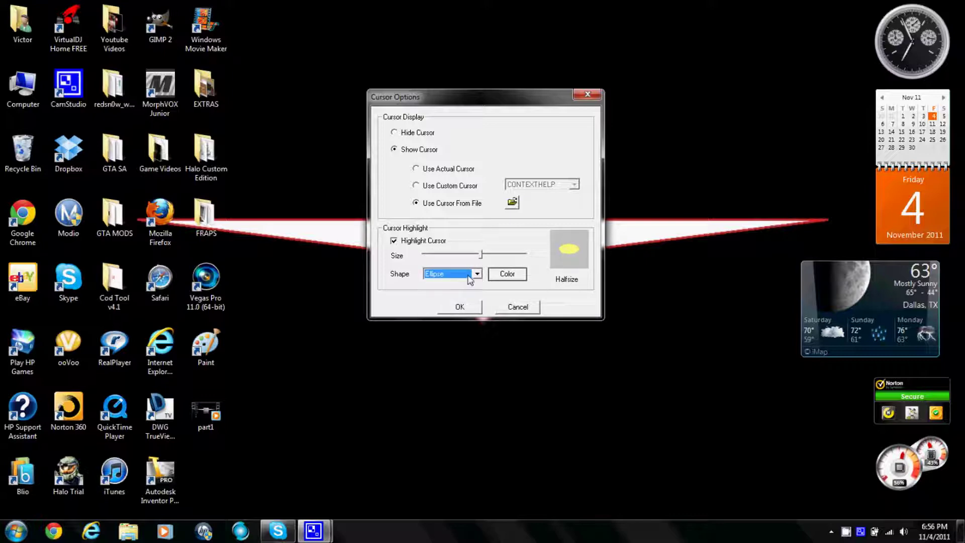
pyautogui.click(476, 274)
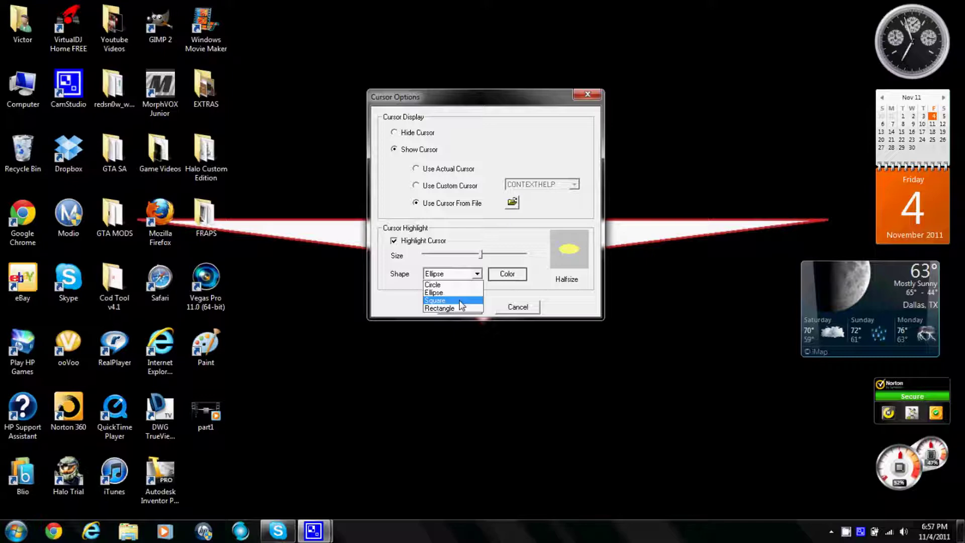
pyautogui.click(460, 302)
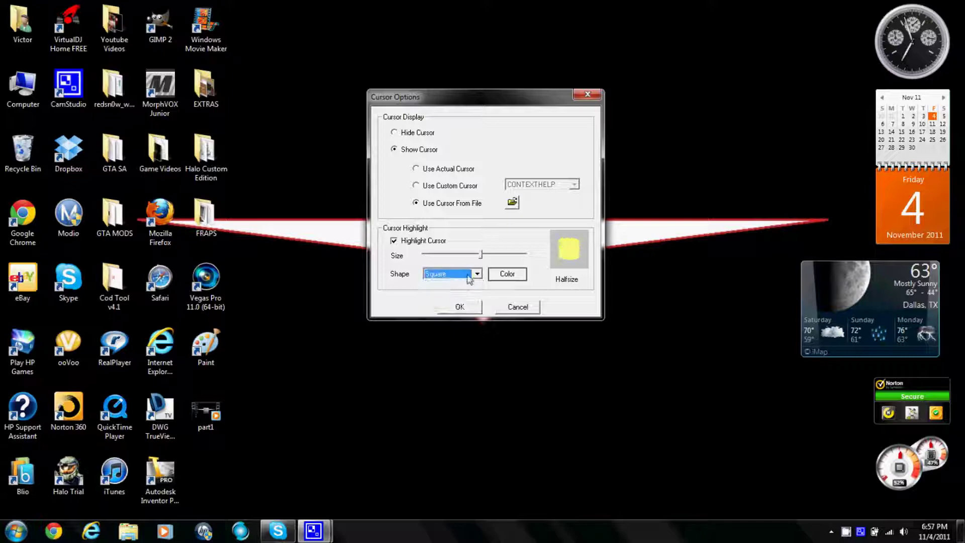
pyautogui.click(470, 274)
pyautogui.click(465, 309)
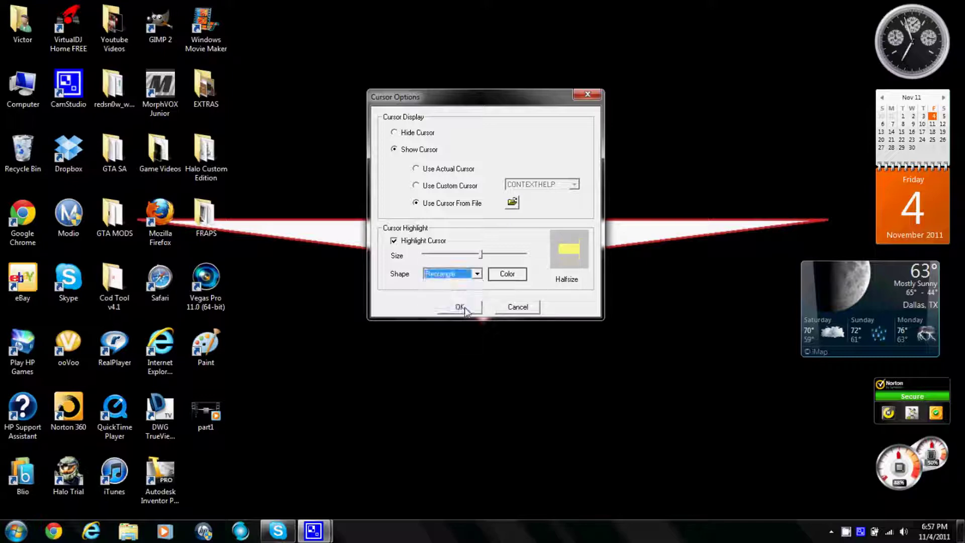
pyautogui.click(470, 275)
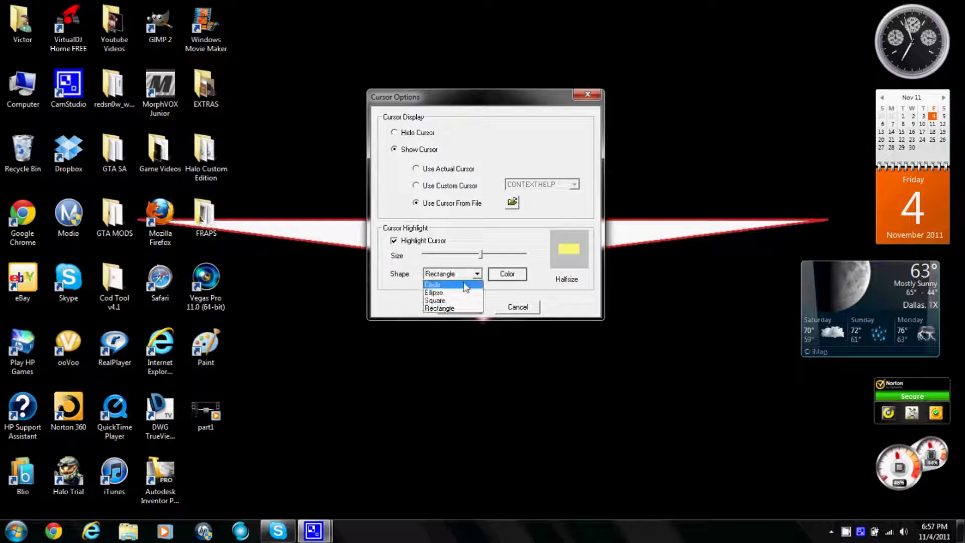
pyautogui.click(464, 285)
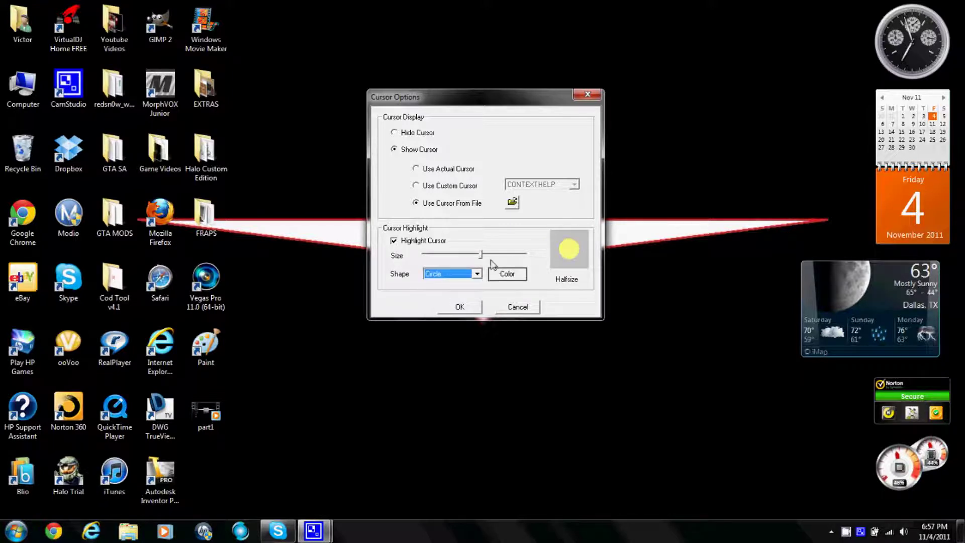
# Enlarge the highlight circle, color it light green, and apply the cursor settings
pyautogui.moveTo(481, 255); pyautogui.dragTo(500, 256)
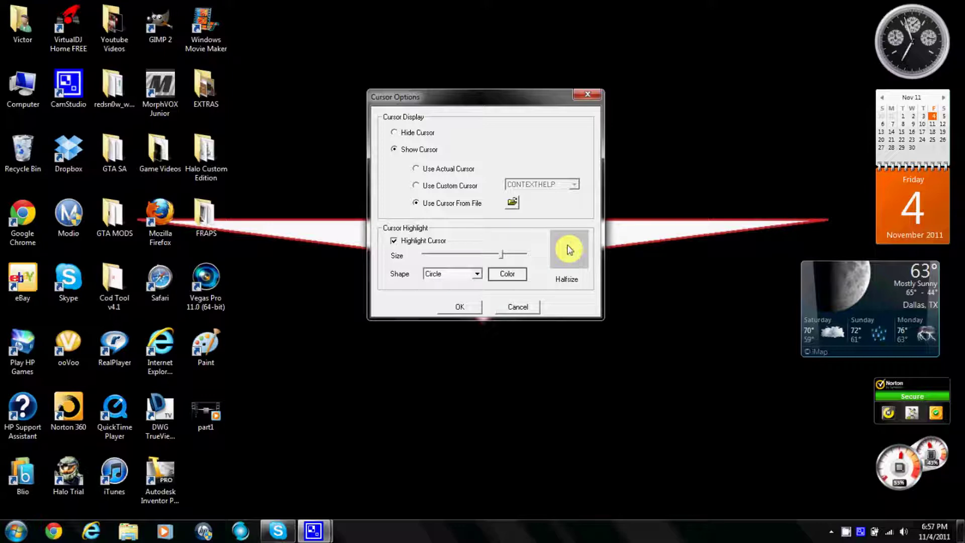
pyautogui.click(511, 275)
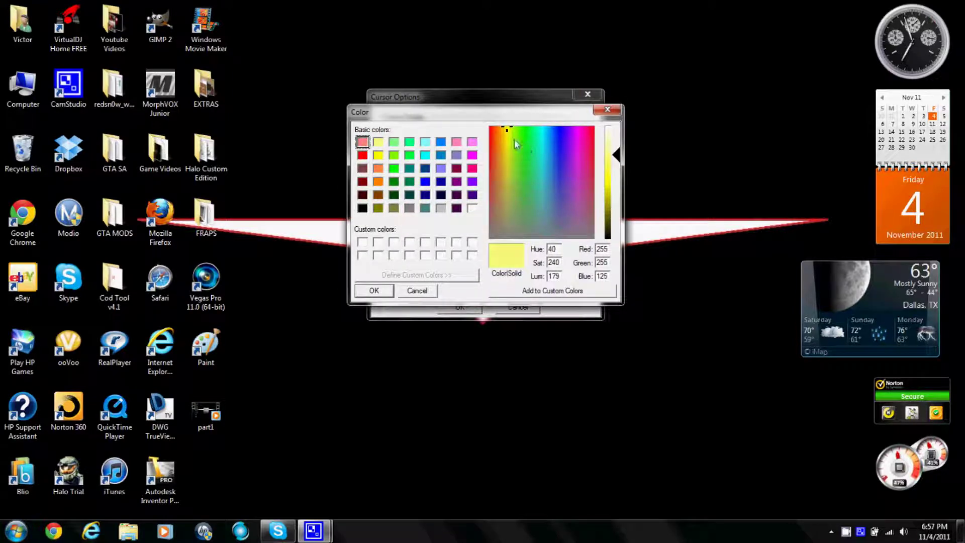
pyautogui.click(527, 151)
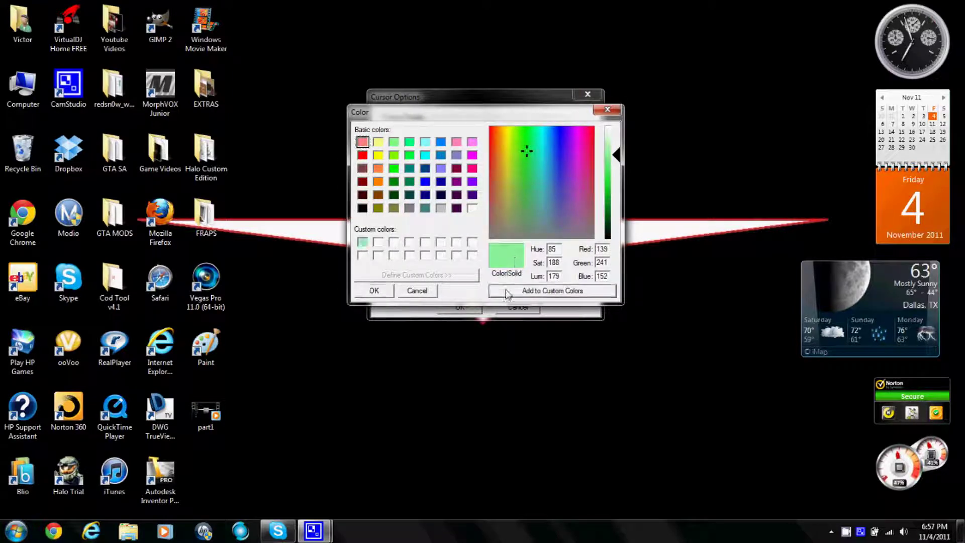
pyautogui.click(375, 291)
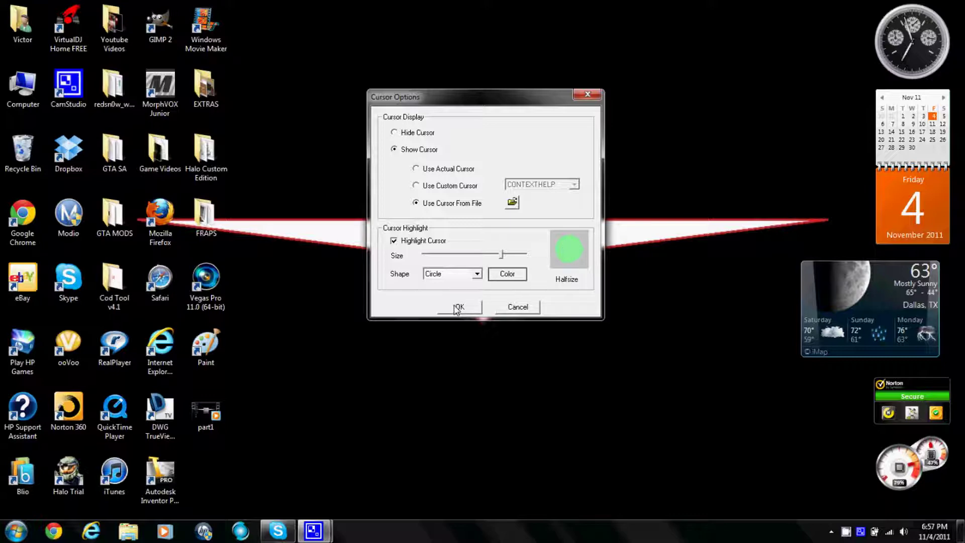
pyautogui.click(498, 308)
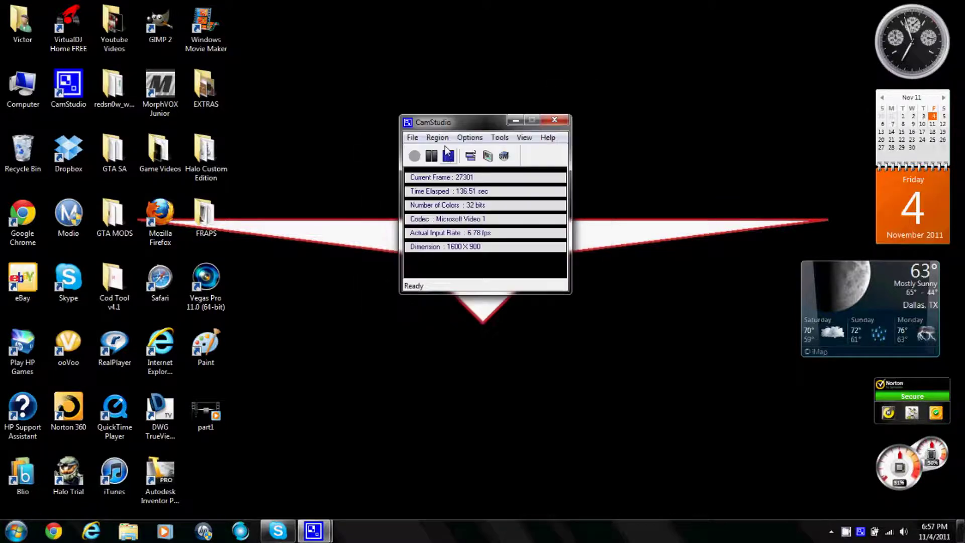
pyautogui.click(435, 138)
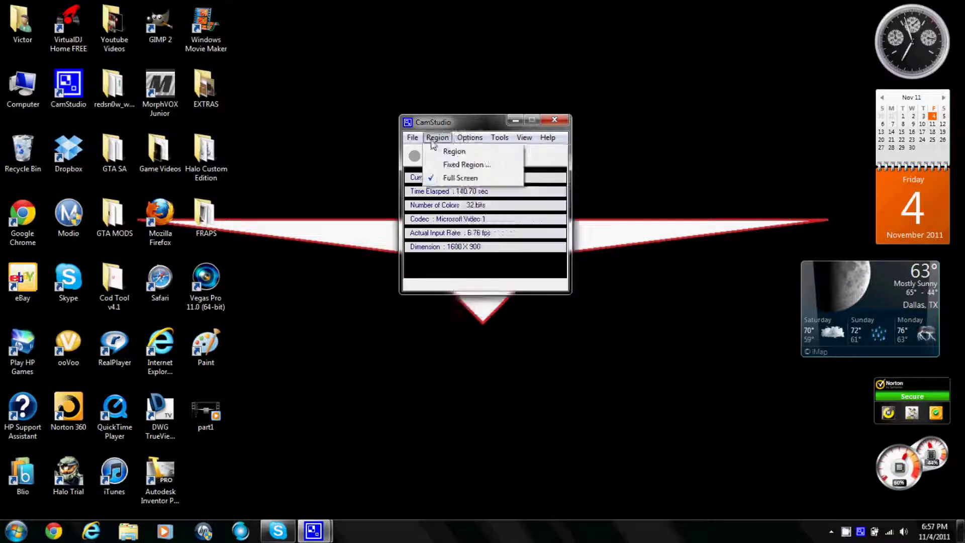
pyautogui.click(477, 151)
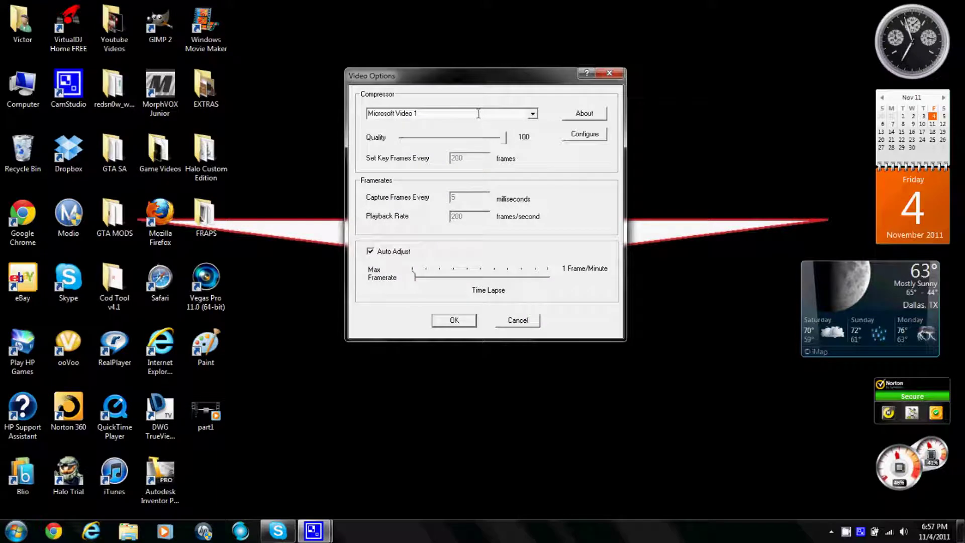
pyautogui.click(531, 113)
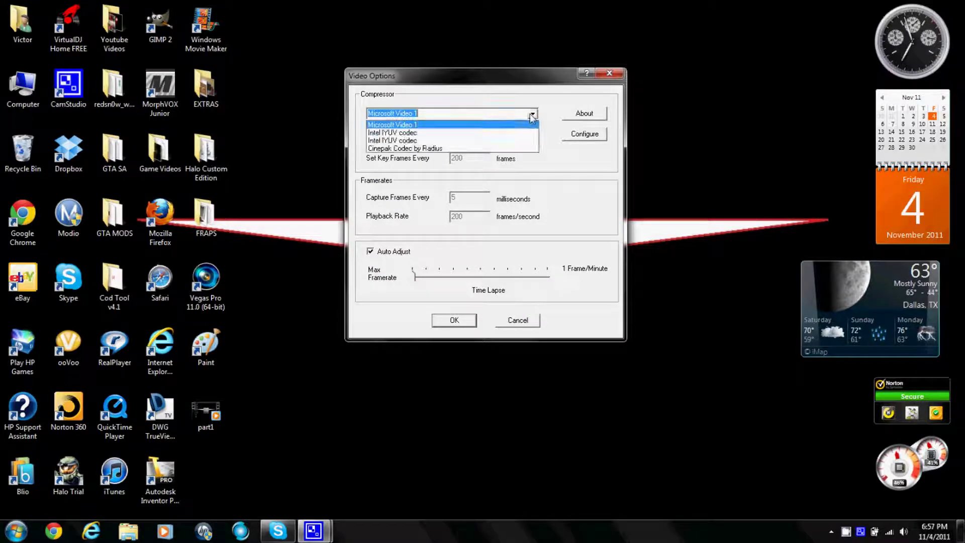
pyautogui.click(532, 114)
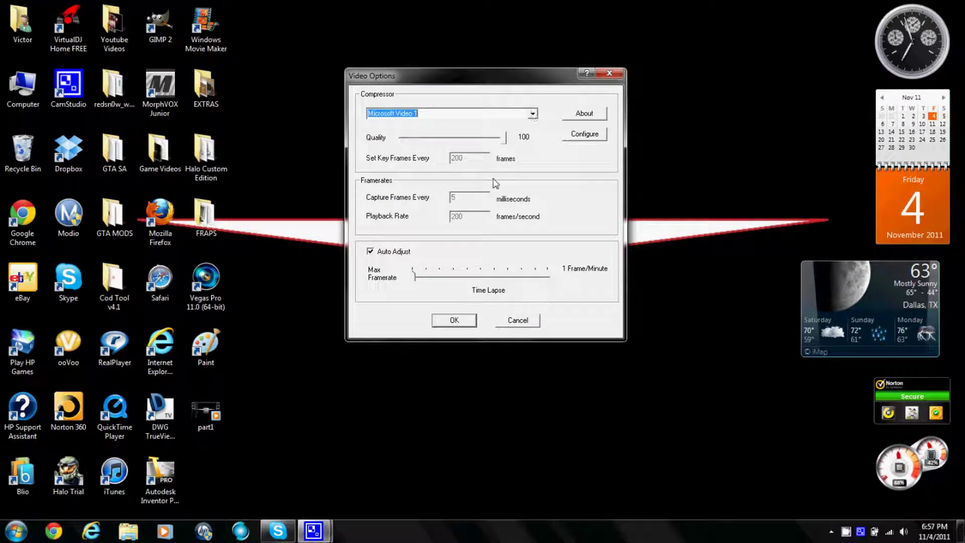
pyautogui.click(504, 138)
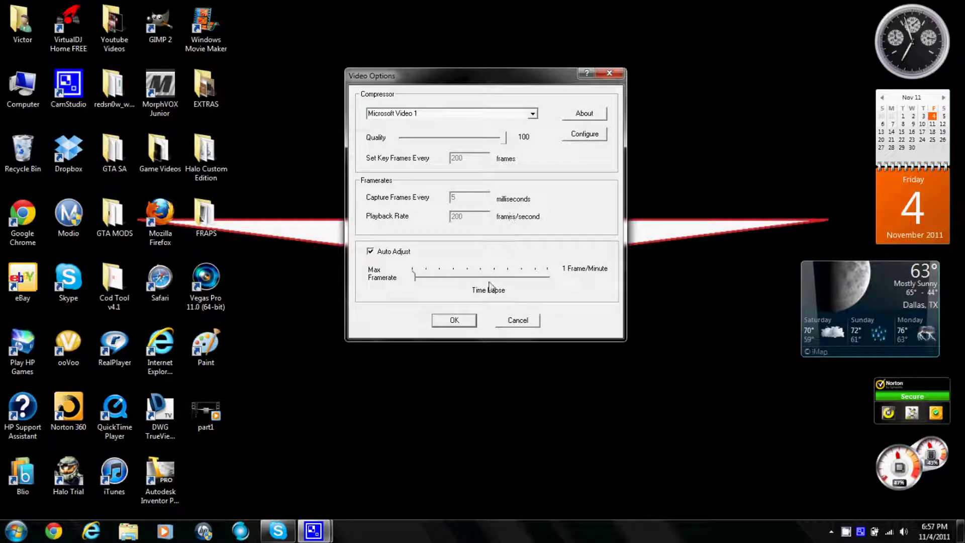
pyautogui.click(514, 322)
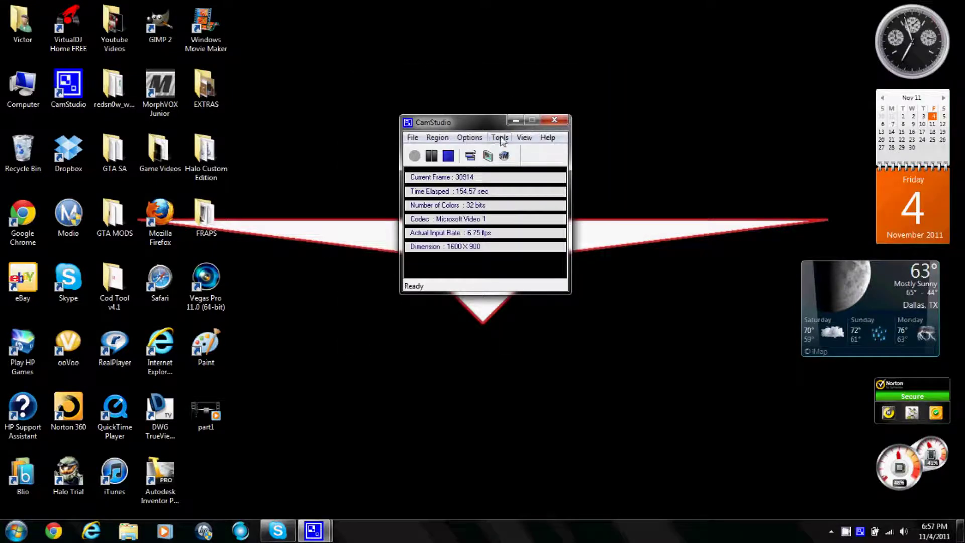
pyautogui.click(500, 138)
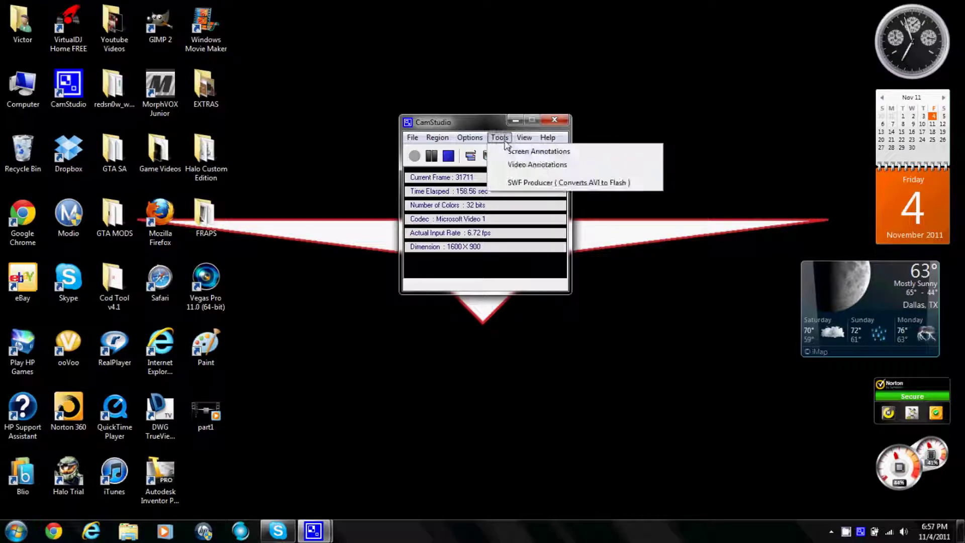
# Add a Blue Gradient annotation over the statistics panel and open its text for editing
pyautogui.click(511, 182)
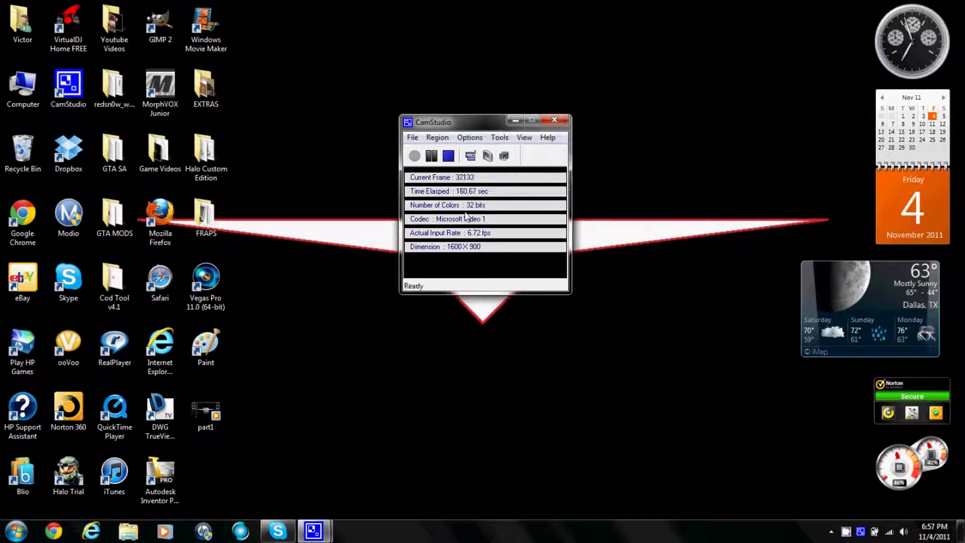
pyautogui.click(489, 157)
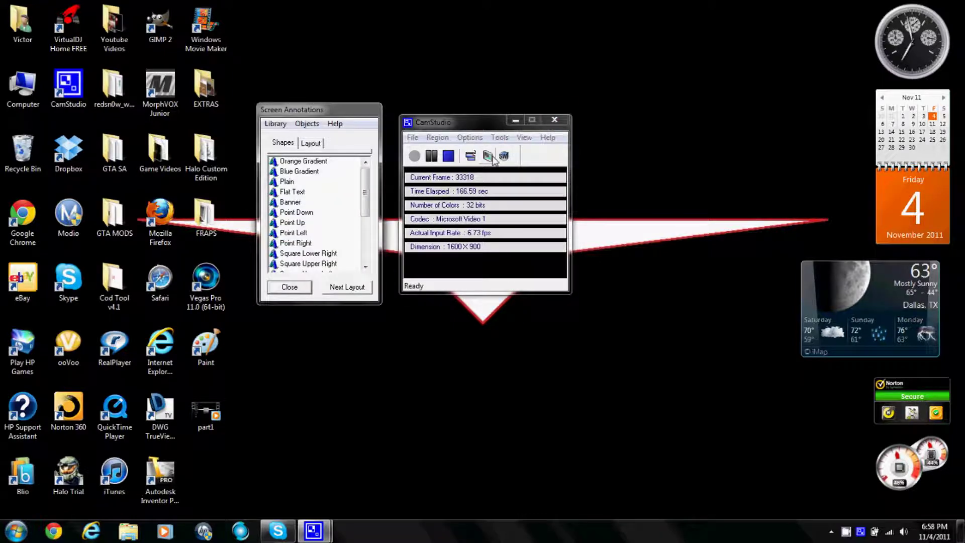
pyautogui.doubleClick(300, 172)
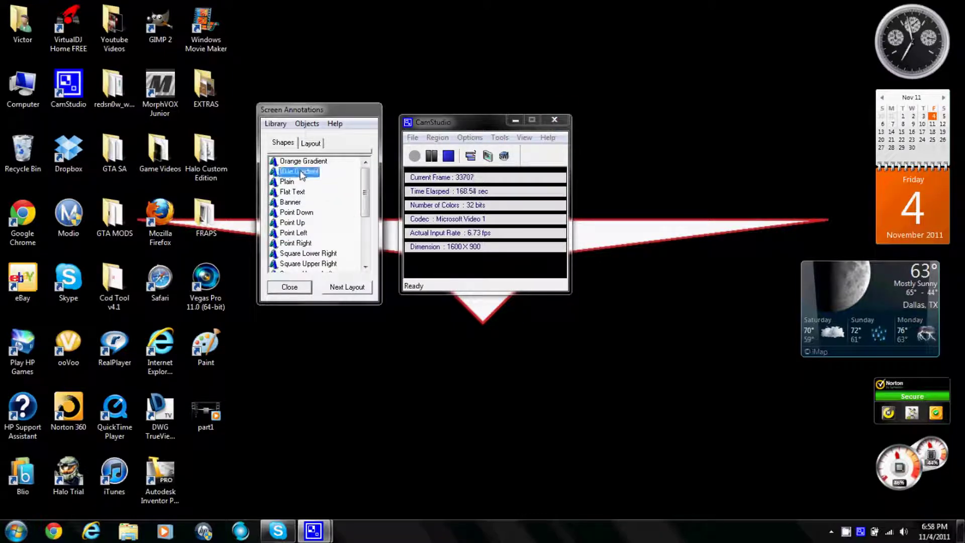
pyautogui.moveTo(299, 170); pyautogui.dragTo(403, 219)
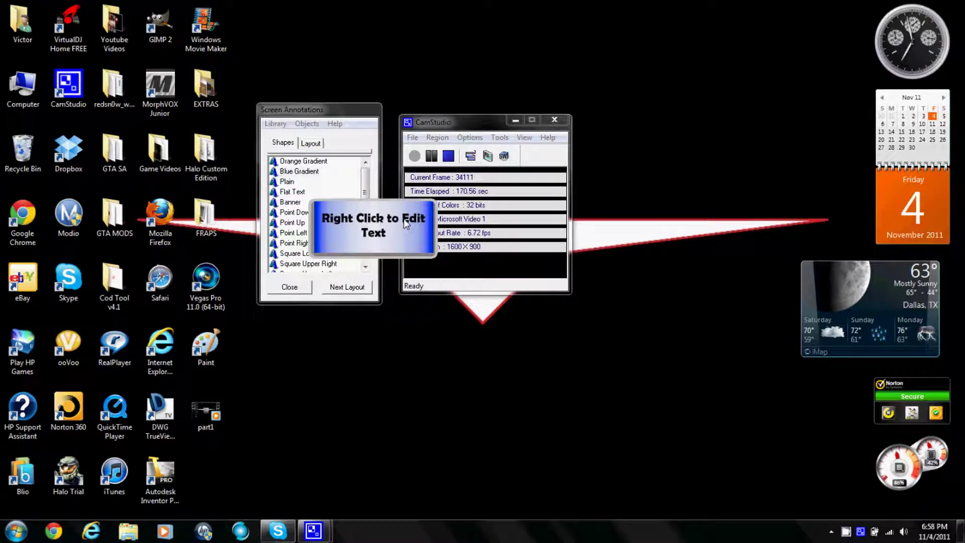
pyautogui.rightClick(404, 219)
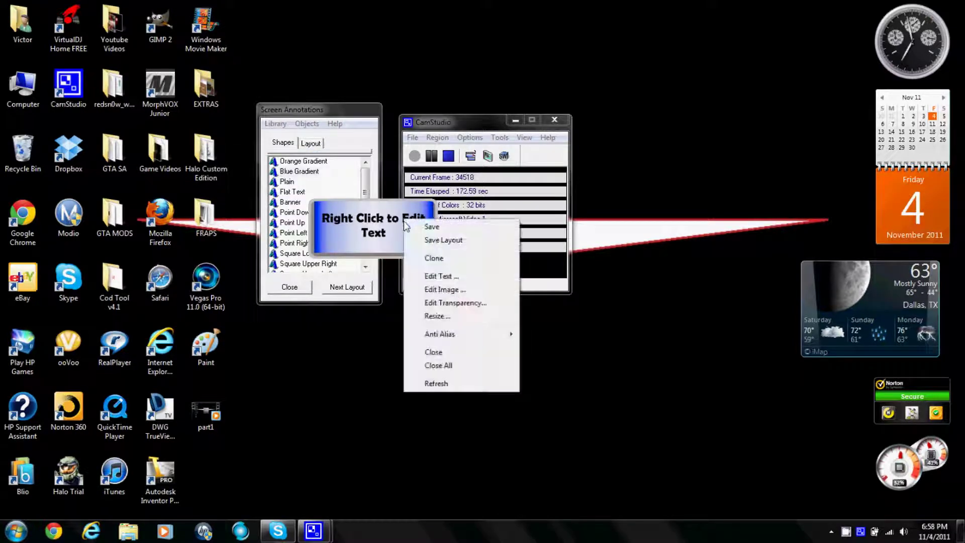
pyautogui.click(438, 276)
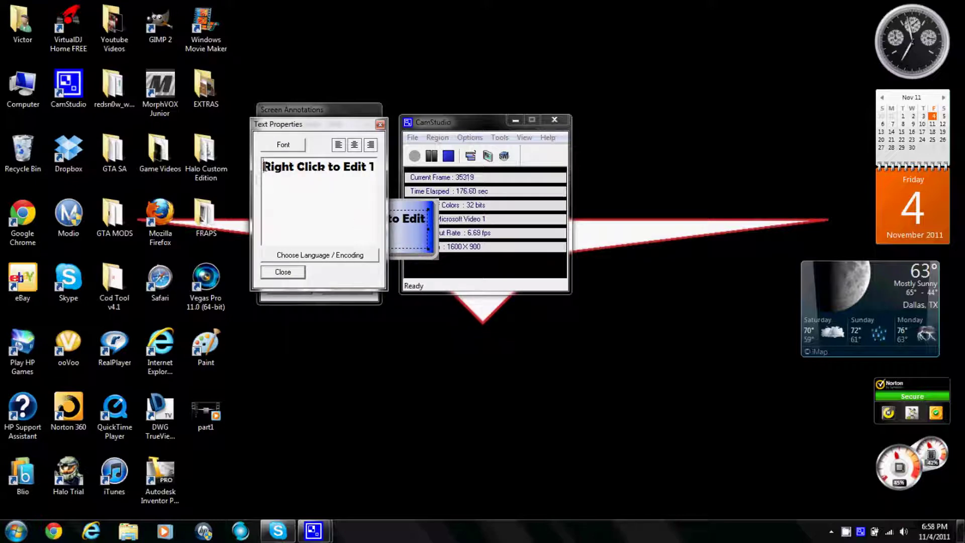
# Replace the annotation text with 'im making a video today [:'
pyautogui.moveTo(264, 167); pyautogui.dragTo(396, 169)
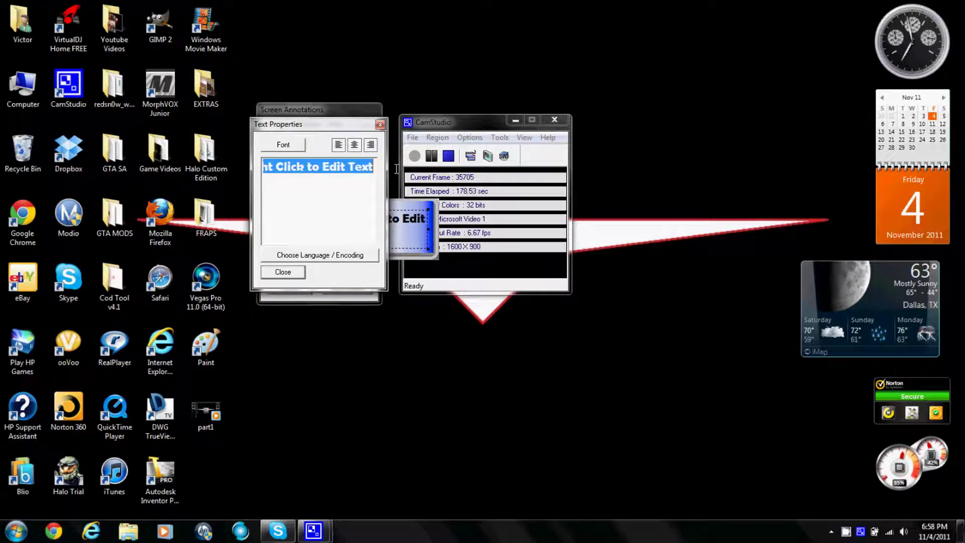
pyautogui.write('im ma')
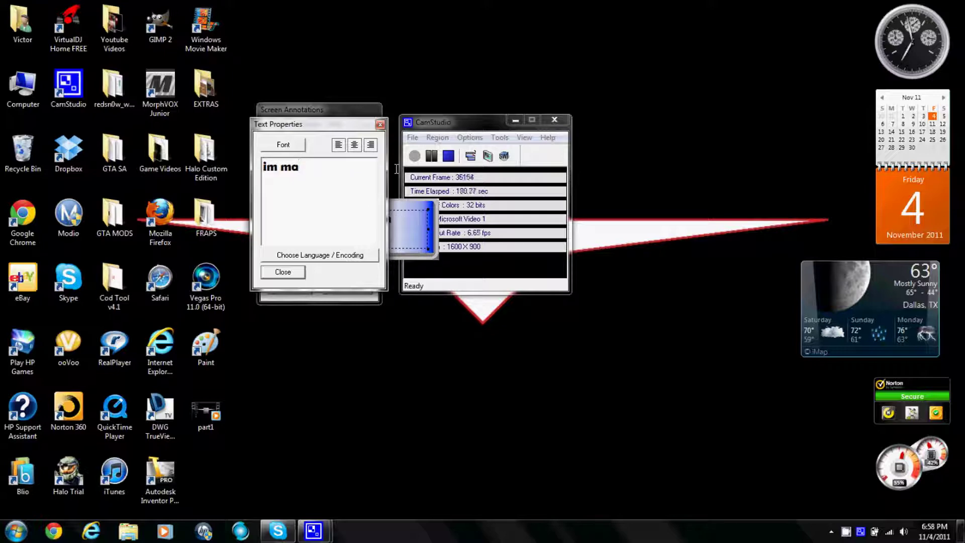
pyautogui.write('king a ')
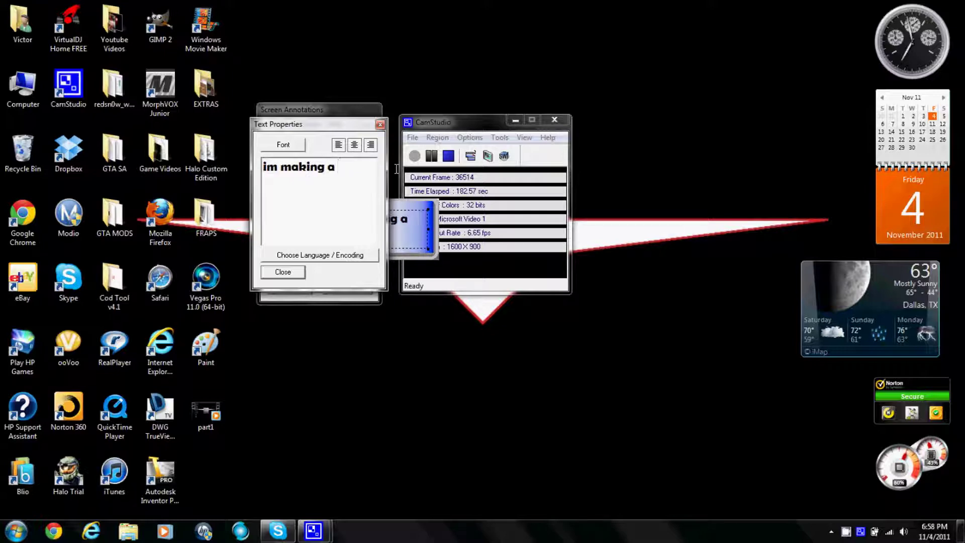
pyautogui.write('video')
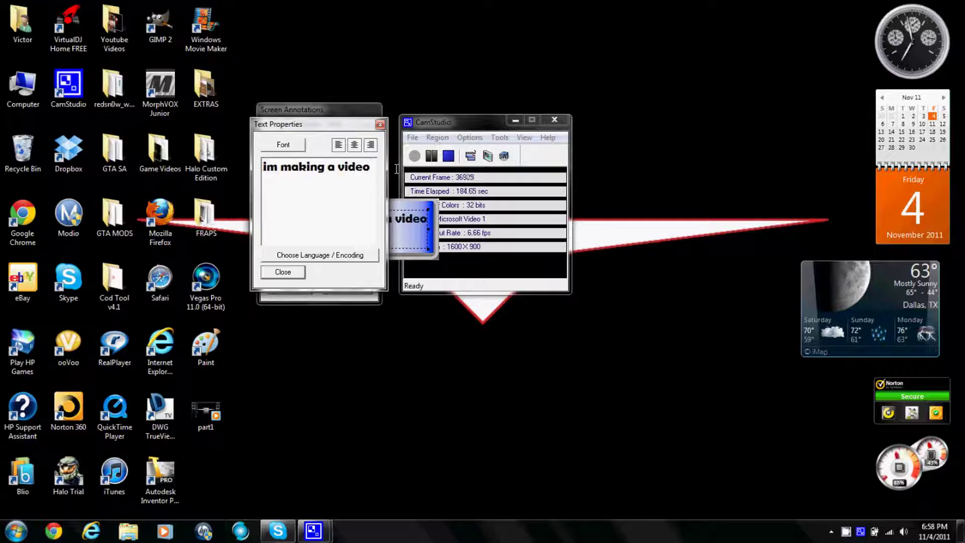
pyautogui.write(' to')
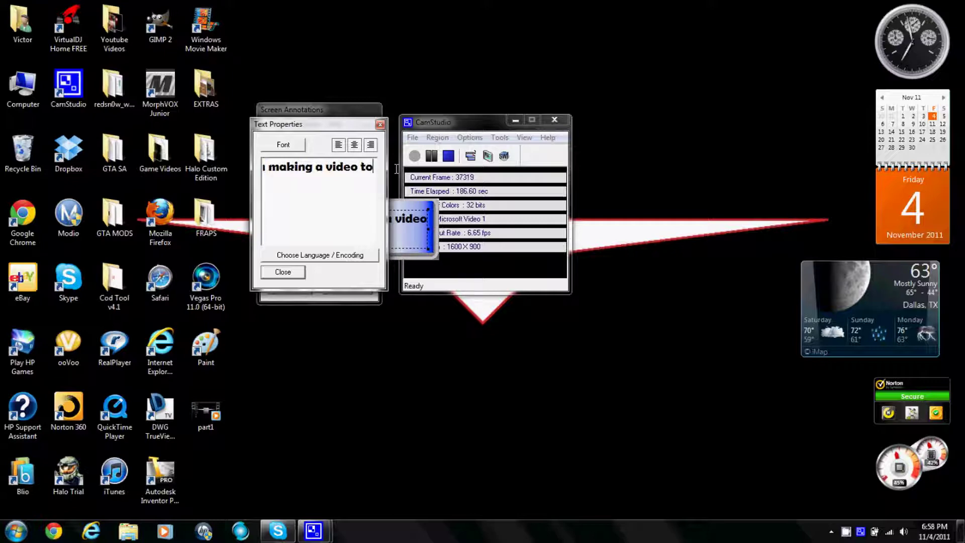
pyautogui.write('day ')
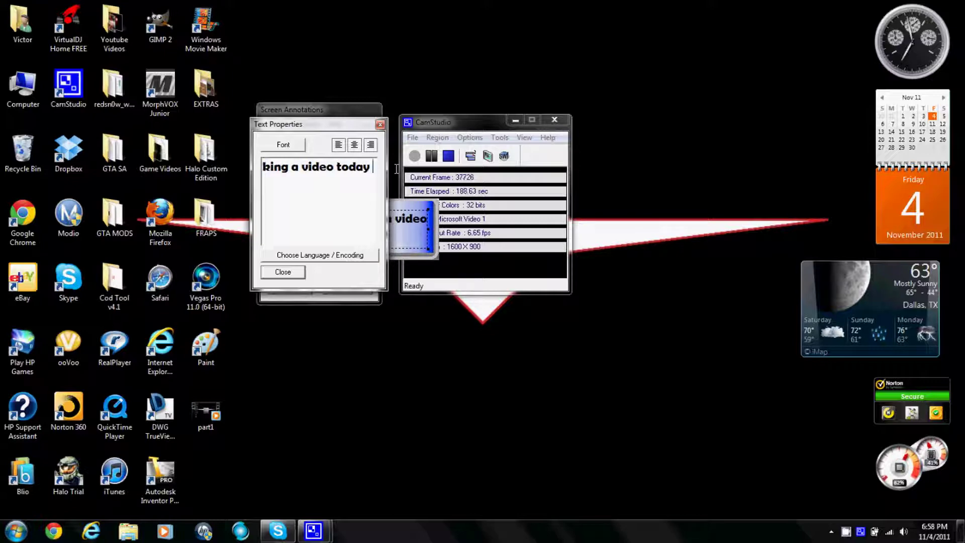
pyautogui.write('[:')
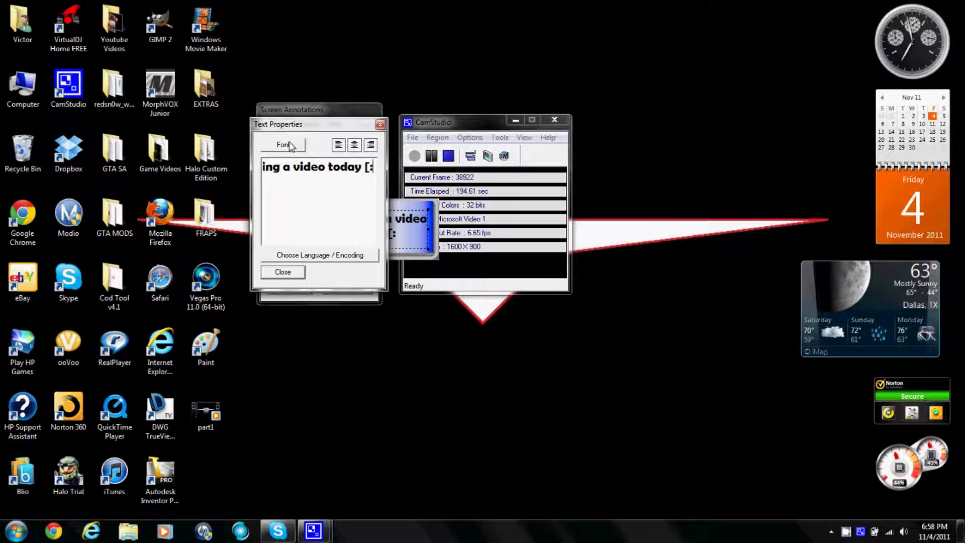
pyautogui.click(369, 116)
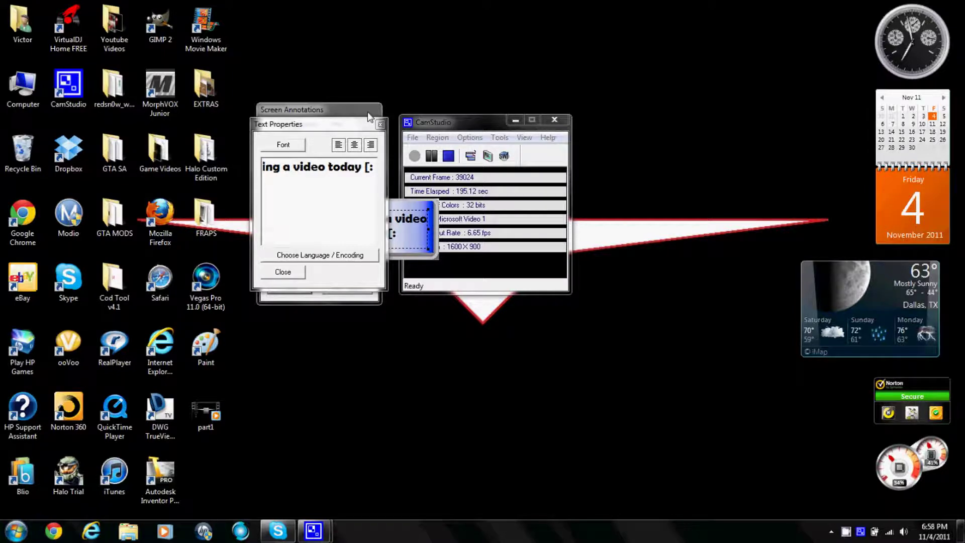
# Set the caption font to Coalition
pyautogui.click(283, 144)
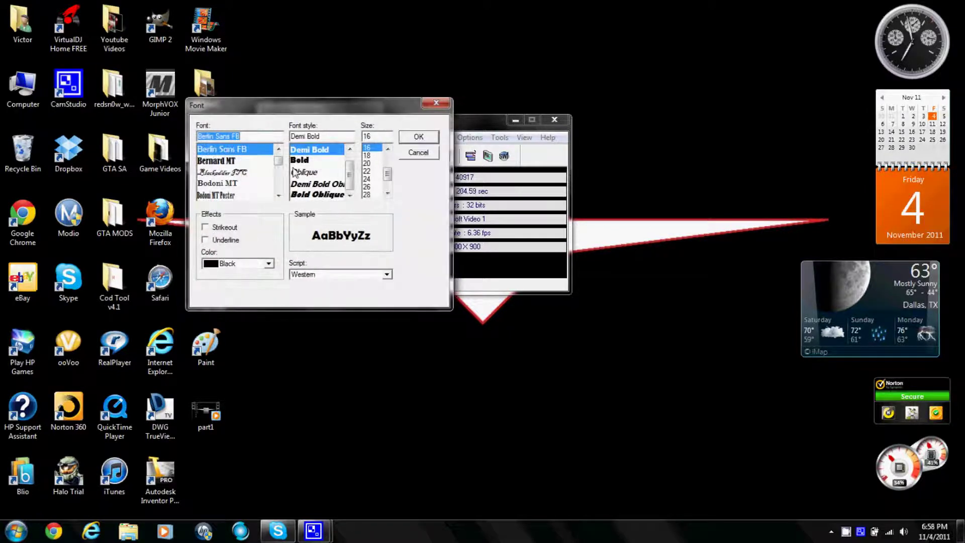
pyautogui.moveTo(281, 170)
pyautogui.mouseDown()
pyautogui.moveTo(282, 182)
pyautogui.moveTo(281, 162)
pyautogui.mouseUp()
pyautogui.click(243, 149)
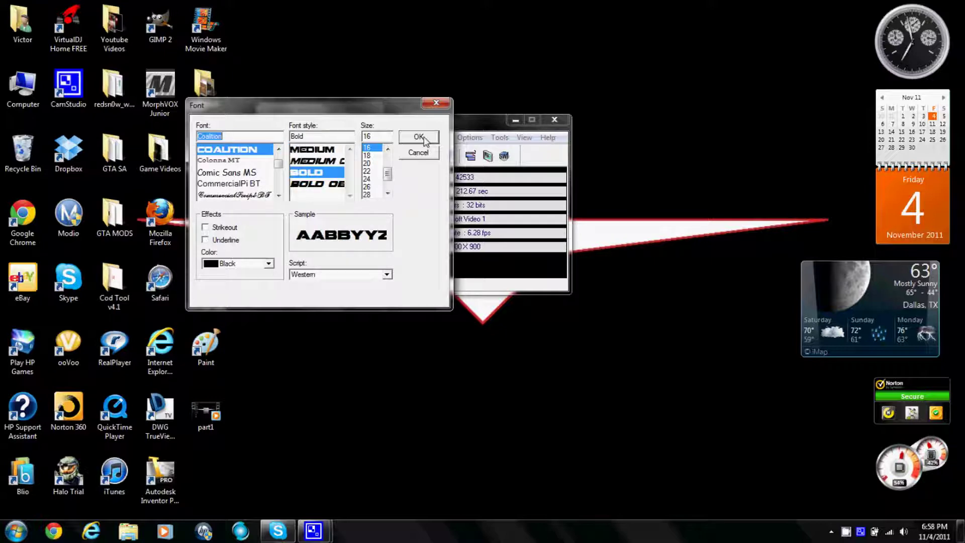
pyautogui.click(420, 137)
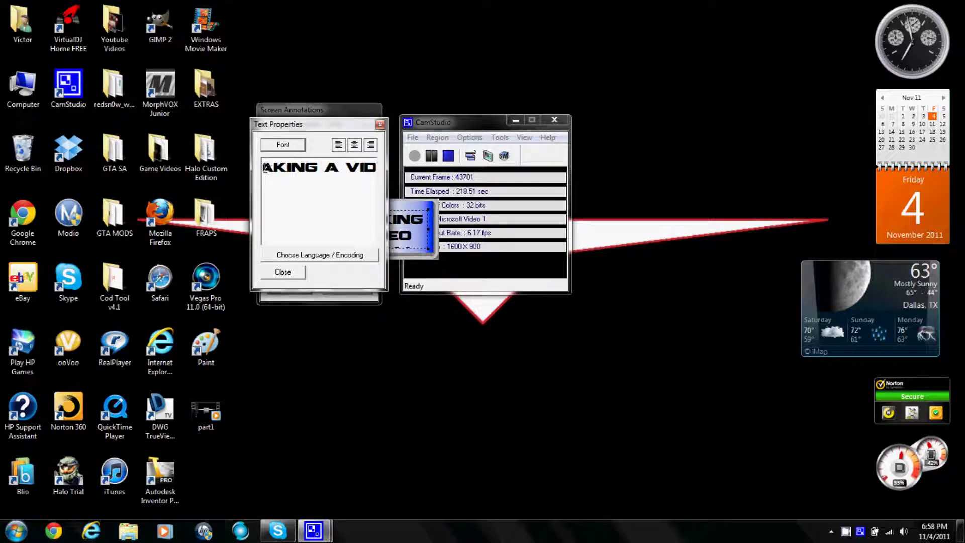
# Retype the caption in capitals as 'IM MAKING A VIDEO TODAY I' and show the annotation
pyautogui.moveTo(265, 168); pyautogui.dragTo(190, 171)
pyautogui.click(360, 171)
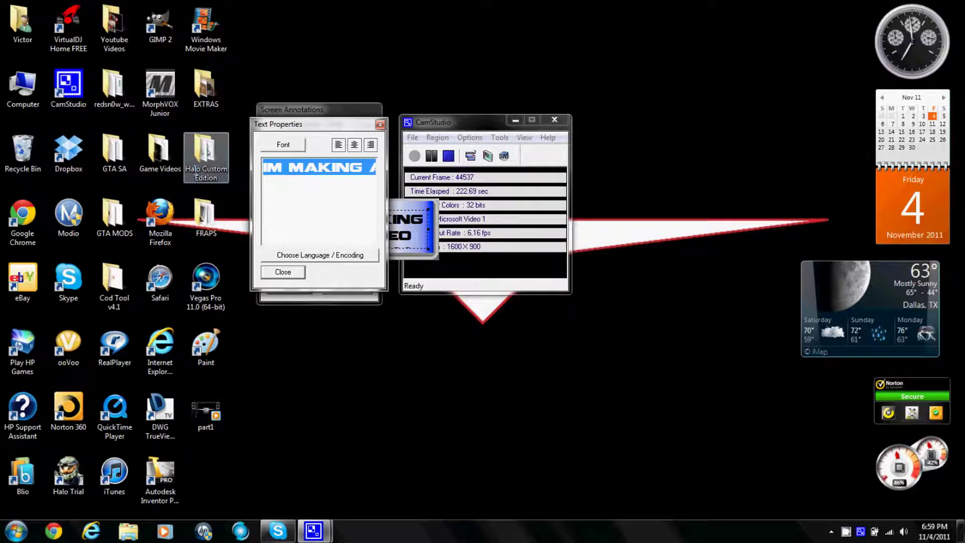
pyautogui.write('IM MA')
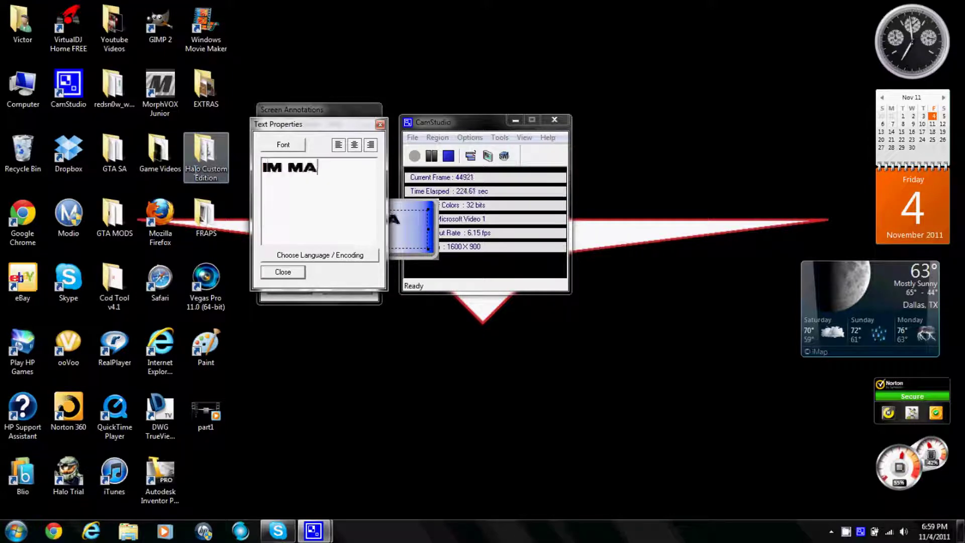
pyautogui.write('KING A ')
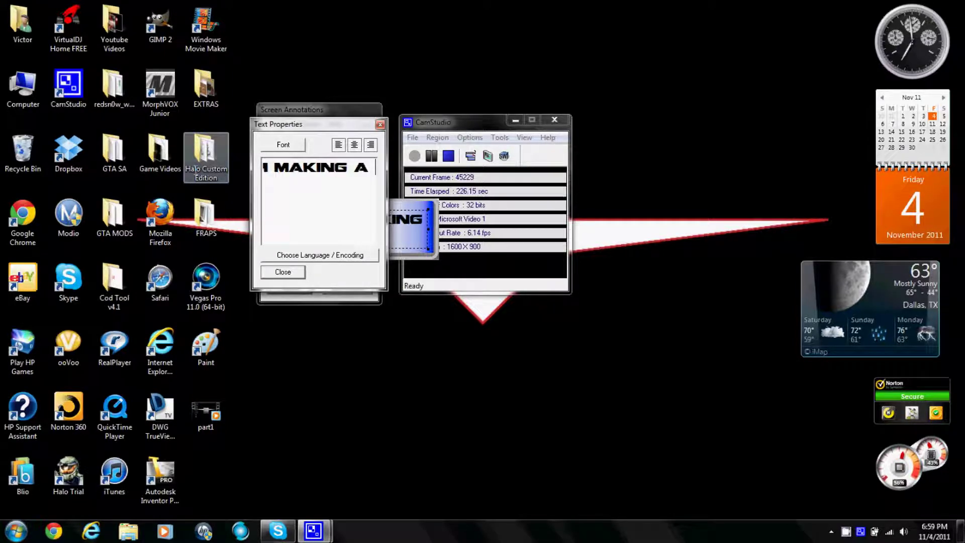
pyautogui.write('VIDEO')
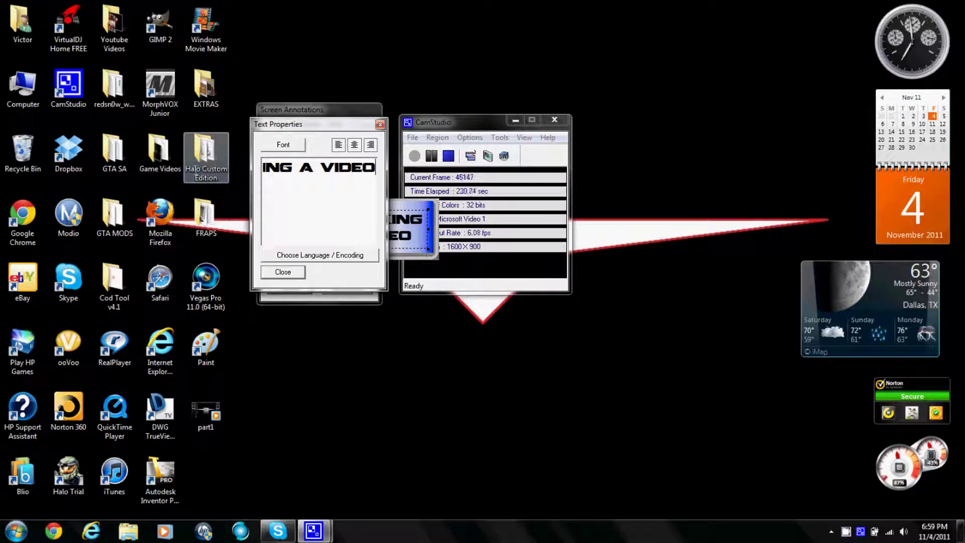
pyautogui.write(' TODAY')
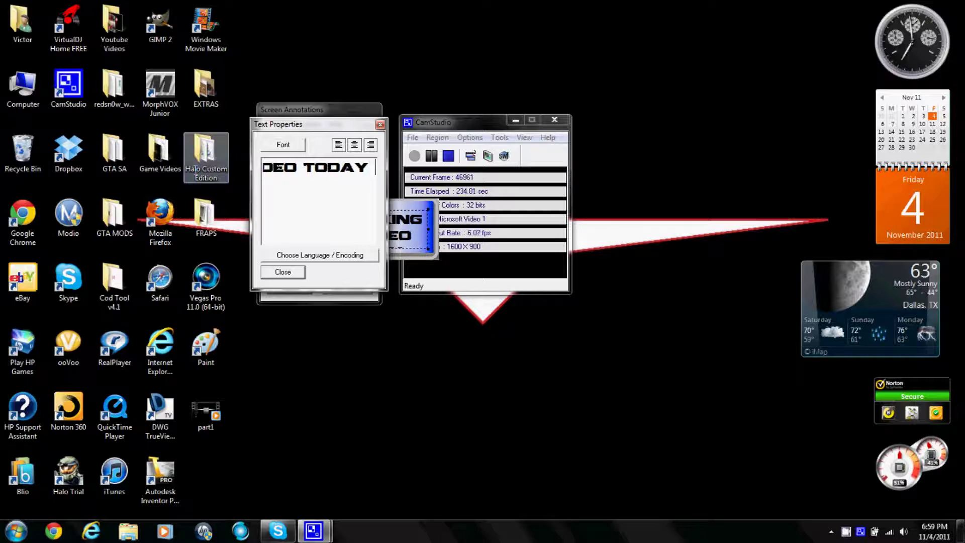
pyautogui.write(' I')
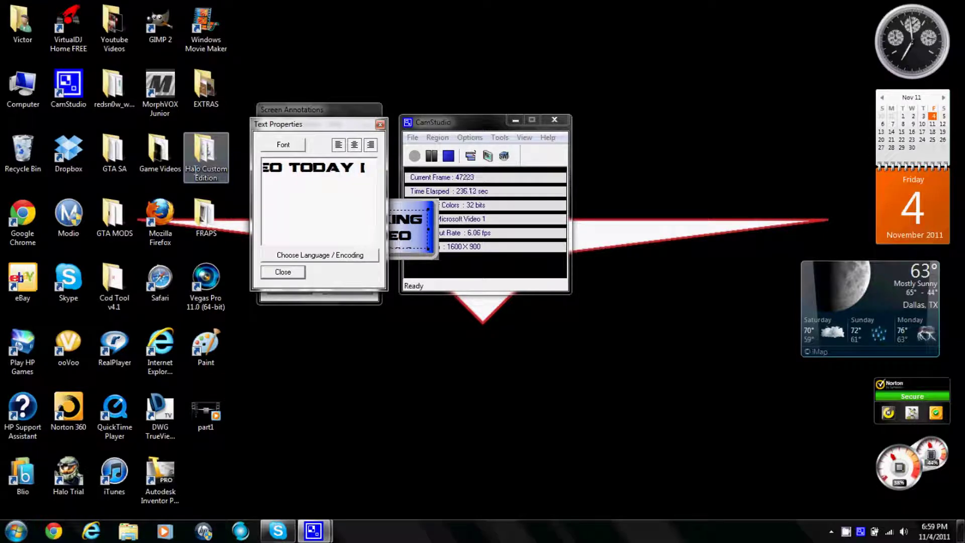
pyautogui.click(284, 272)
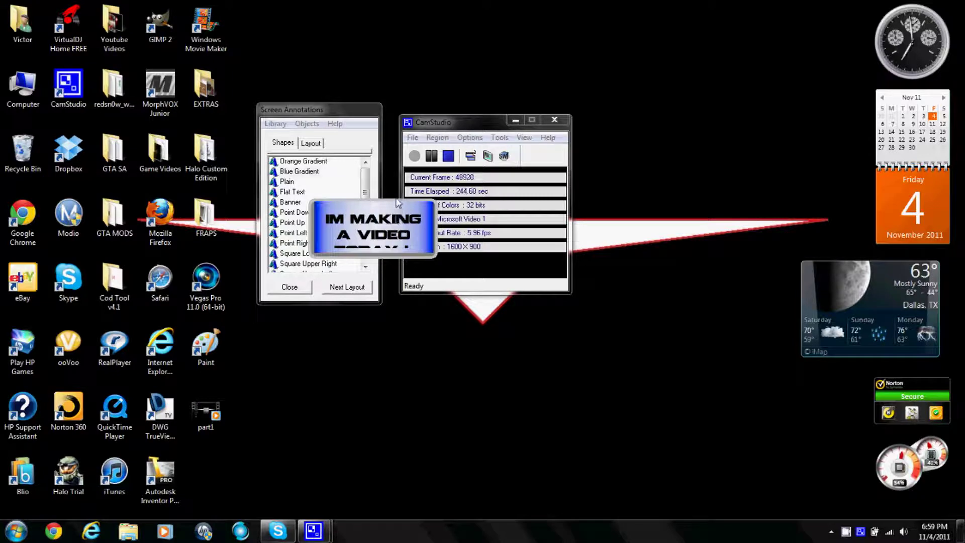
# Drag the IM MAKING A VIDEO annotation down-left and open its Edit Image settings
pyautogui.moveTo(391, 230)
pyautogui.mouseDown()
pyautogui.moveTo(405, 211)
pyautogui.moveTo(363, 274)
pyautogui.mouseUp()
pyautogui.rightClick(363, 273)
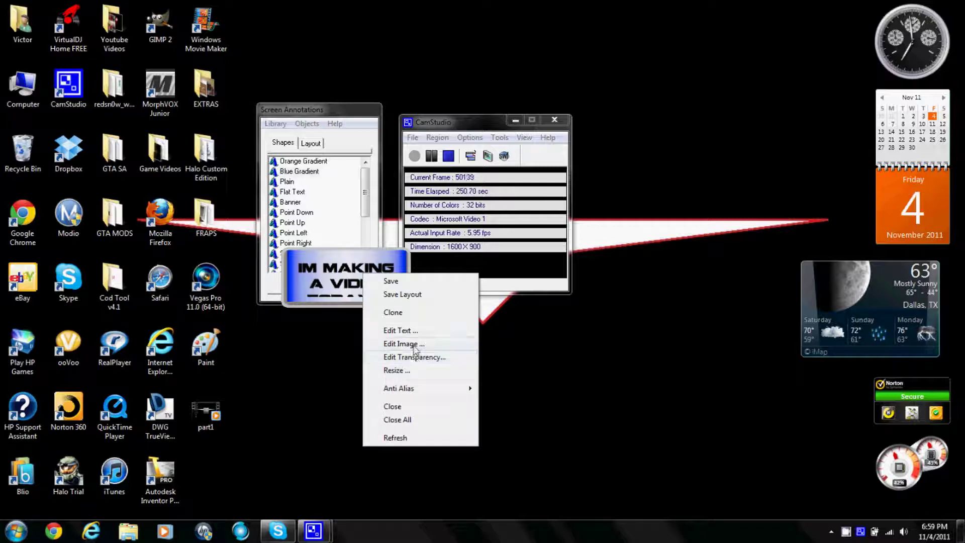
pyautogui.click(413, 345)
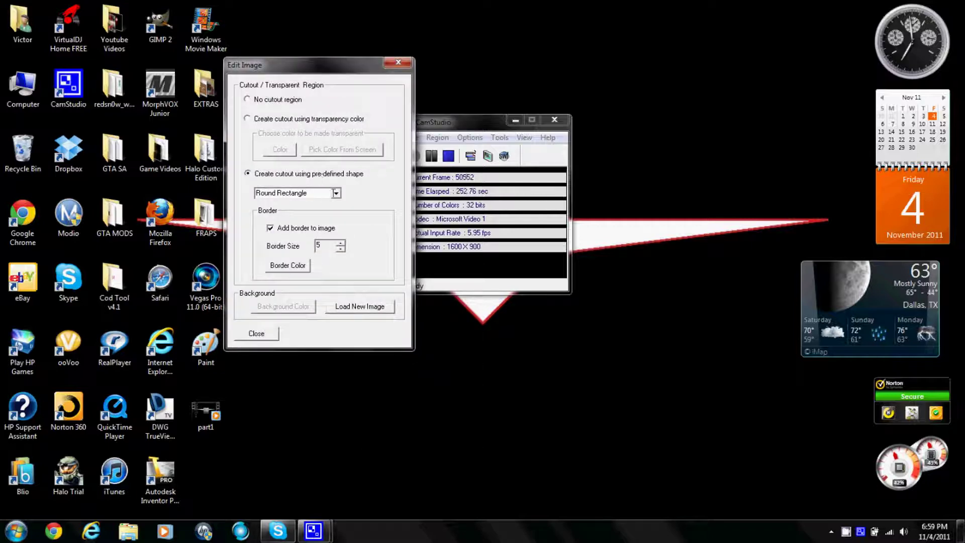
# Set the annotation's image to No cutout region and close Edit Image
pyautogui.click(336, 194)
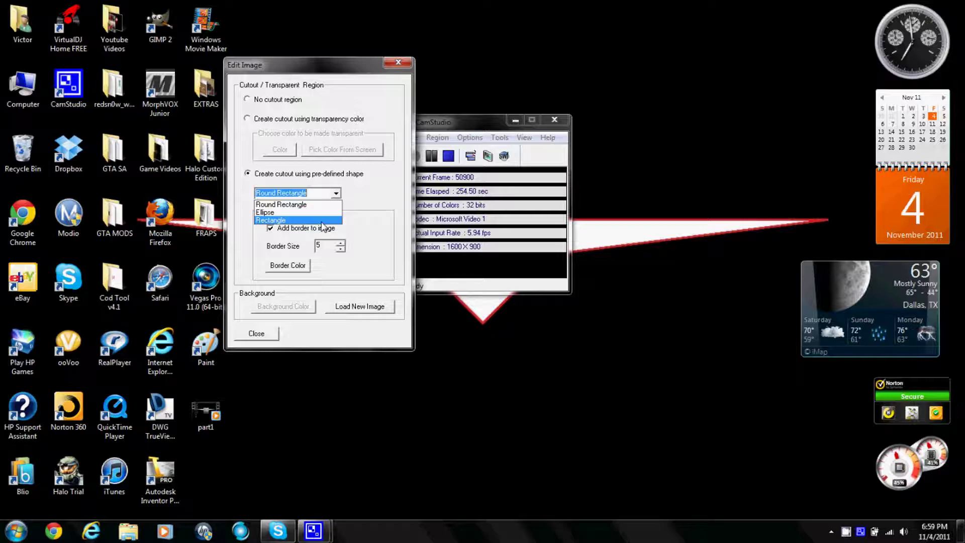
pyautogui.click(331, 204)
pyautogui.click(306, 229)
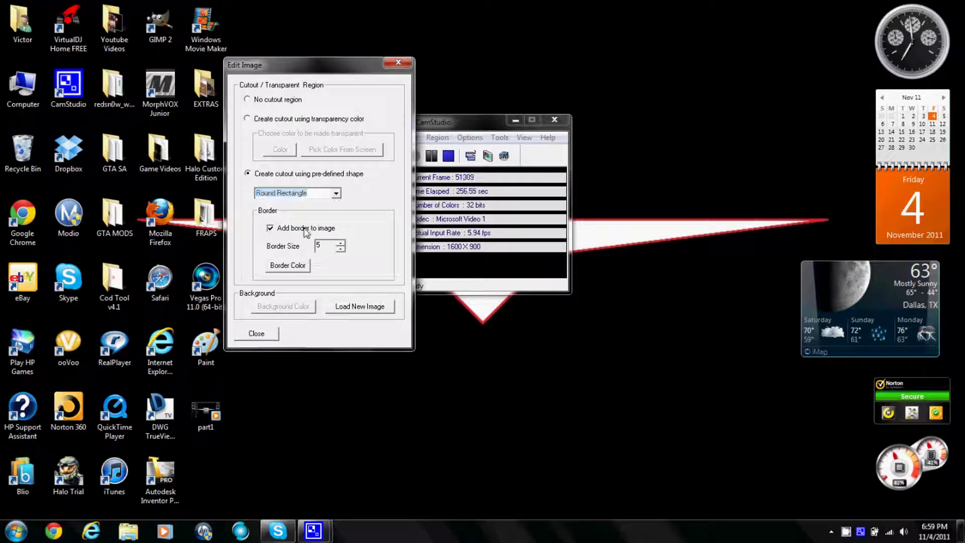
pyautogui.click(306, 229)
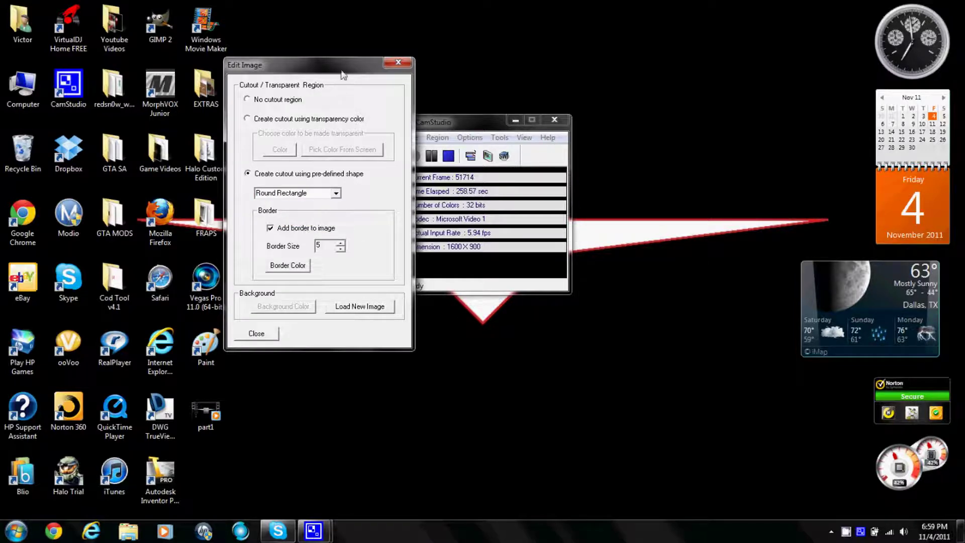
pyautogui.moveTo(344, 75); pyautogui.dragTo(552, 136)
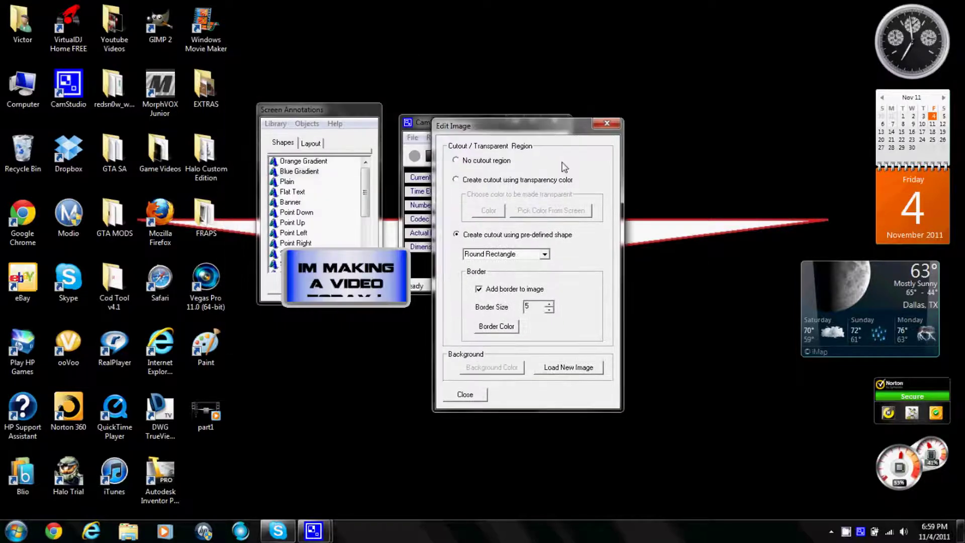
pyautogui.click(549, 303)
pyautogui.click(494, 162)
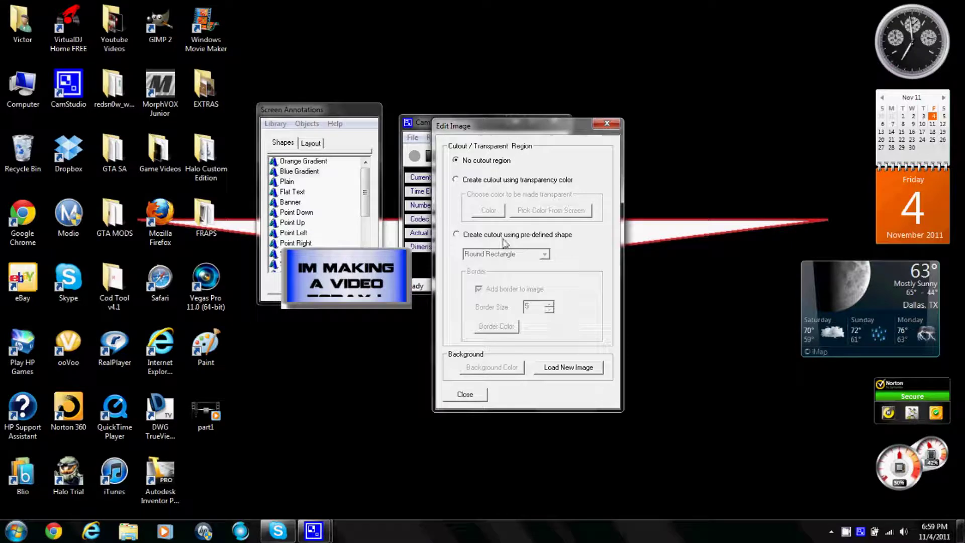
pyautogui.click(467, 396)
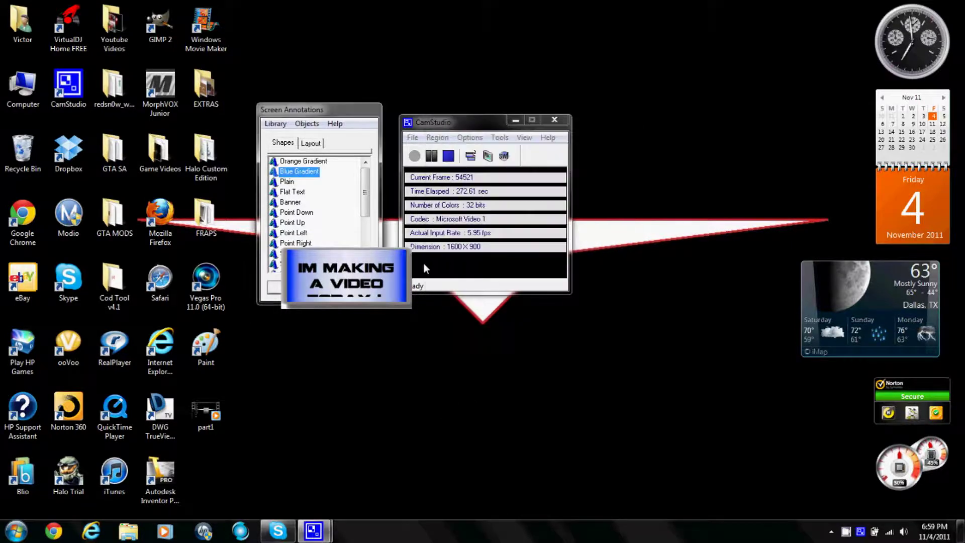
# Close all annotations and the Screen Annotations window
pyautogui.rightClick(375, 268)
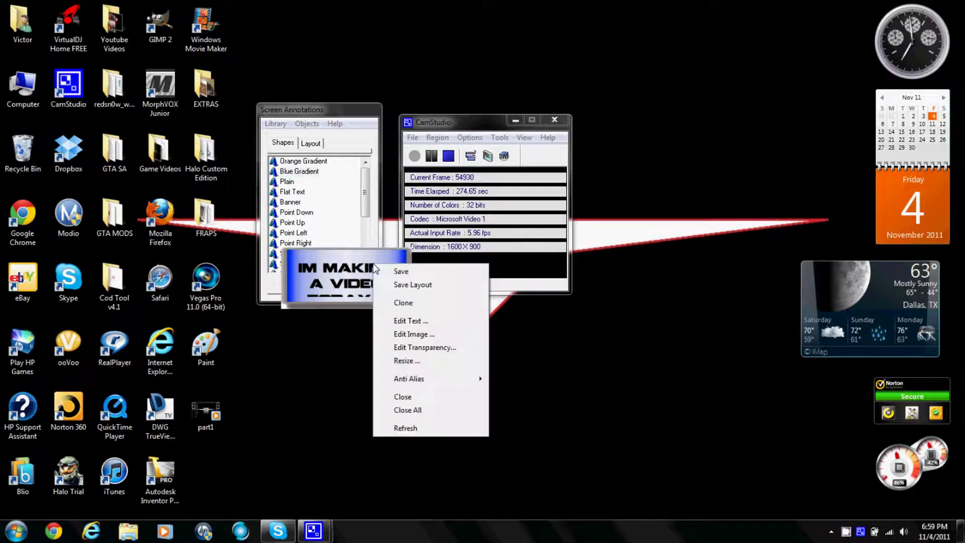
pyautogui.click(435, 410)
pyautogui.click(304, 286)
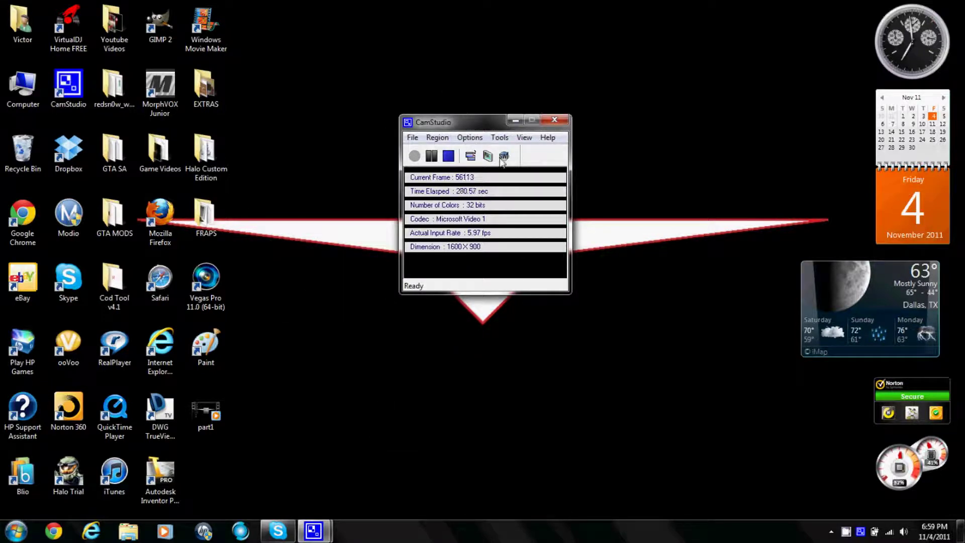
pyautogui.click(466, 141)
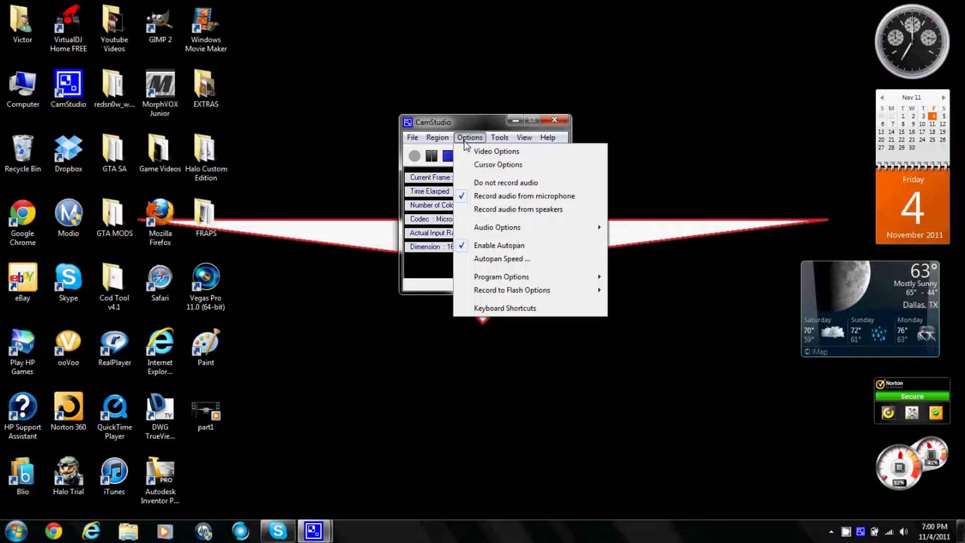
# Accept the autopan speed with its maximum pan speed kept at 40
pyautogui.click(503, 259)
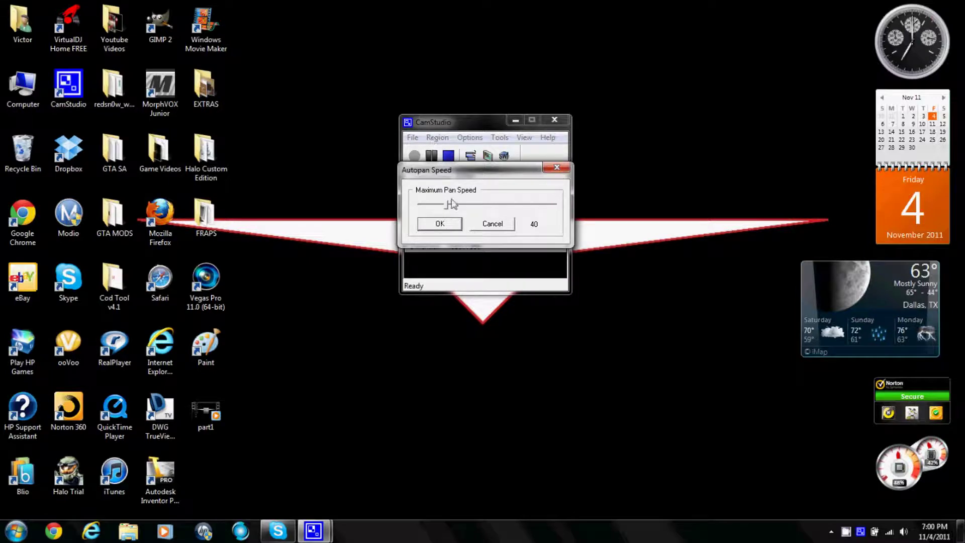
pyautogui.click(495, 231)
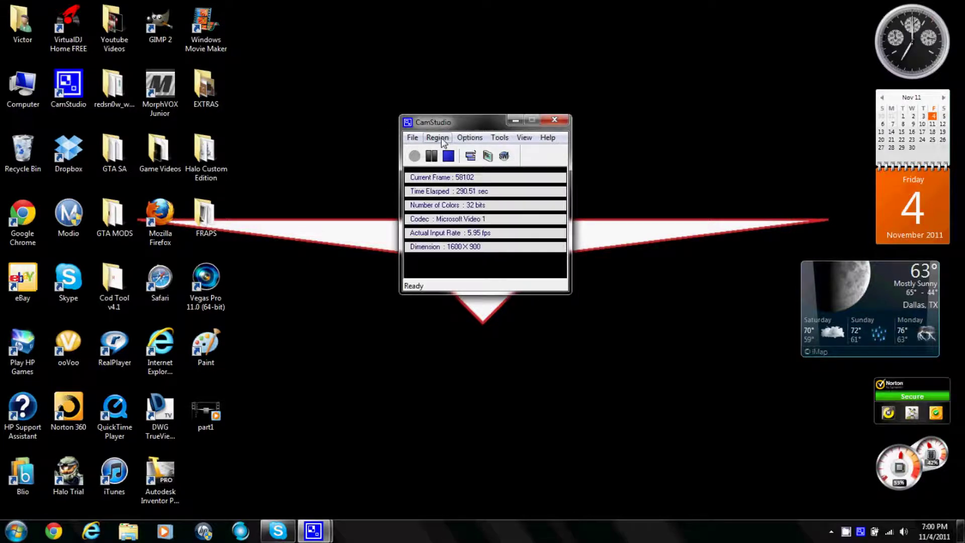
pyautogui.click(437, 137)
pyautogui.click(470, 137)
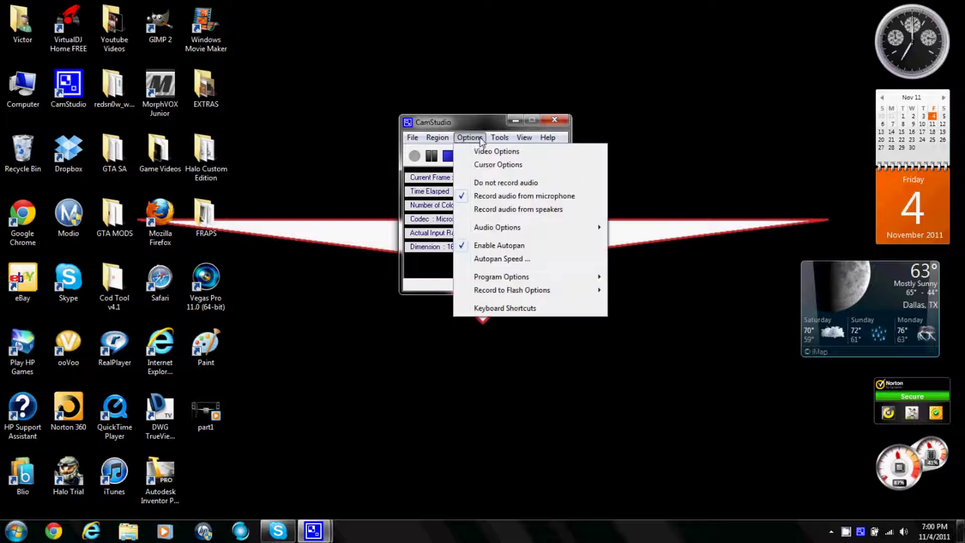
pyautogui.click(487, 259)
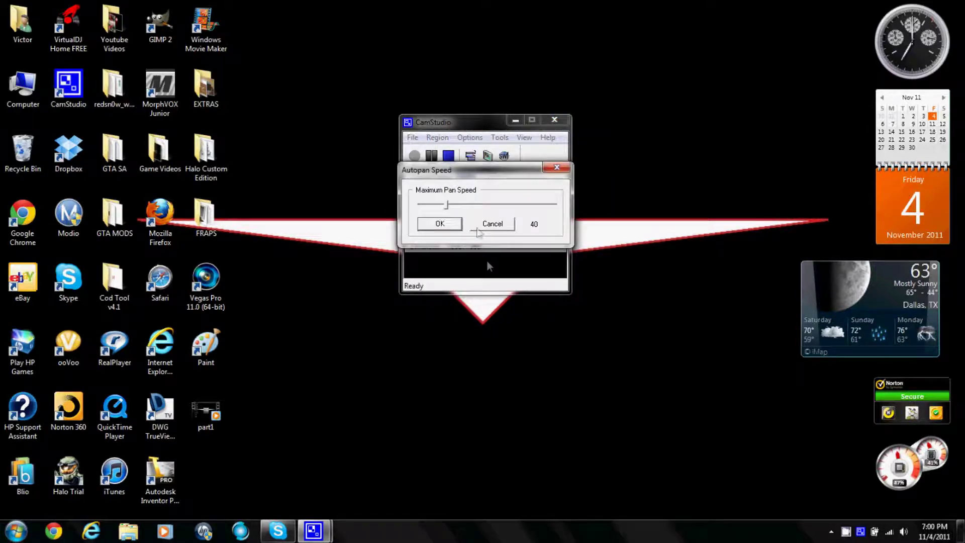
pyautogui.click(450, 224)
pyautogui.click(468, 138)
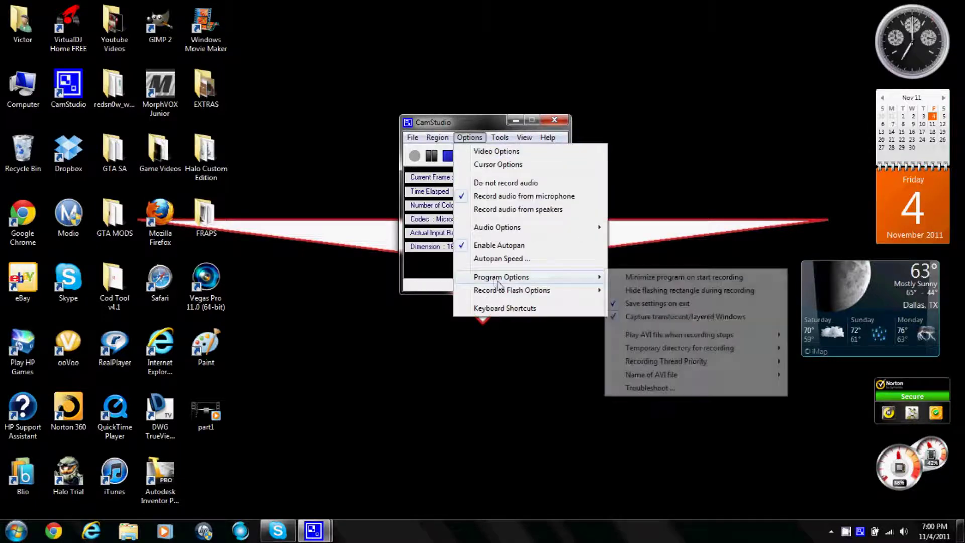
# Look over the Program Options and Record to Flash Options submenus, ending in Keyboard Shortcuts
pyautogui.moveTo(540, 279)
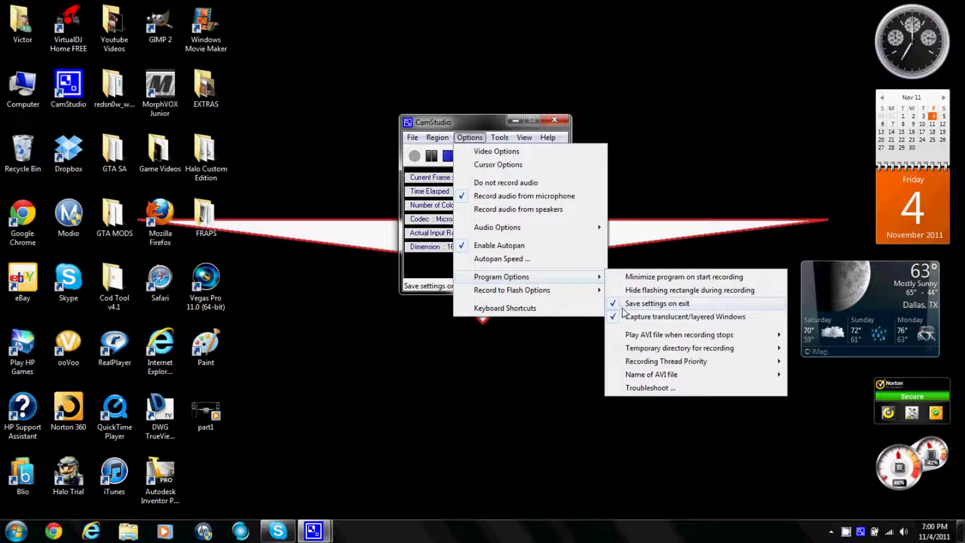
pyautogui.moveTo(579, 290)
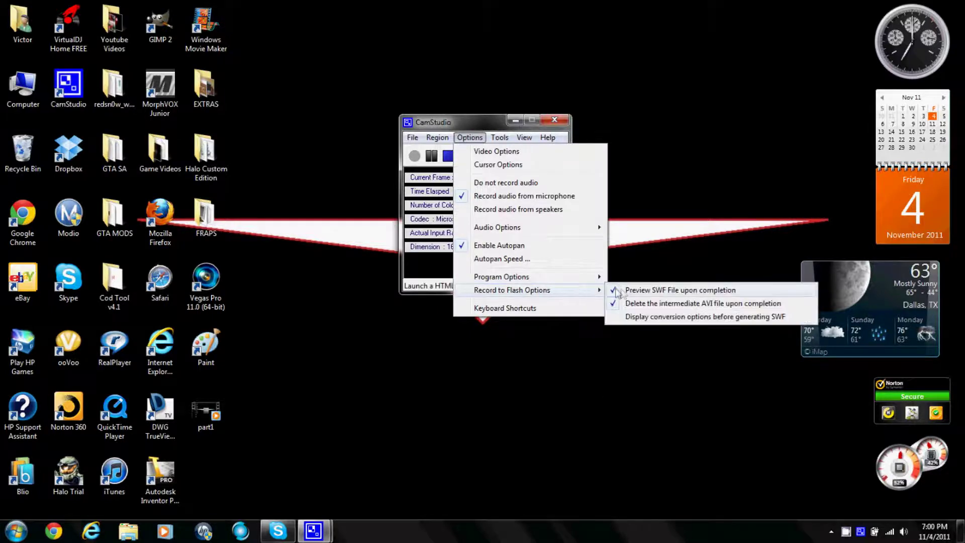
pyautogui.click(556, 308)
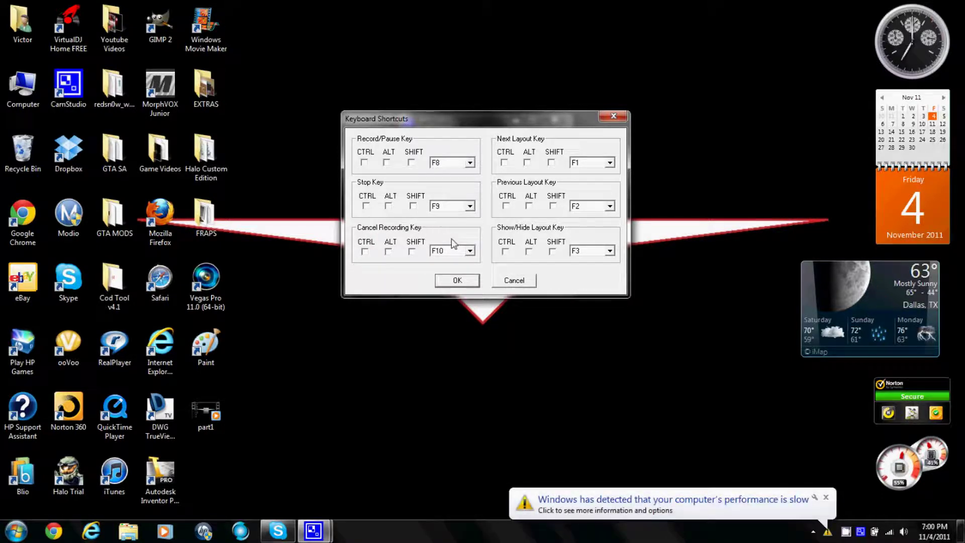
# Dismiss the tray notifications and accept the keyboard shortcuts unchanged (F8 record/pause, F9 stop, F10 cancel)
pyautogui.click(823, 495)
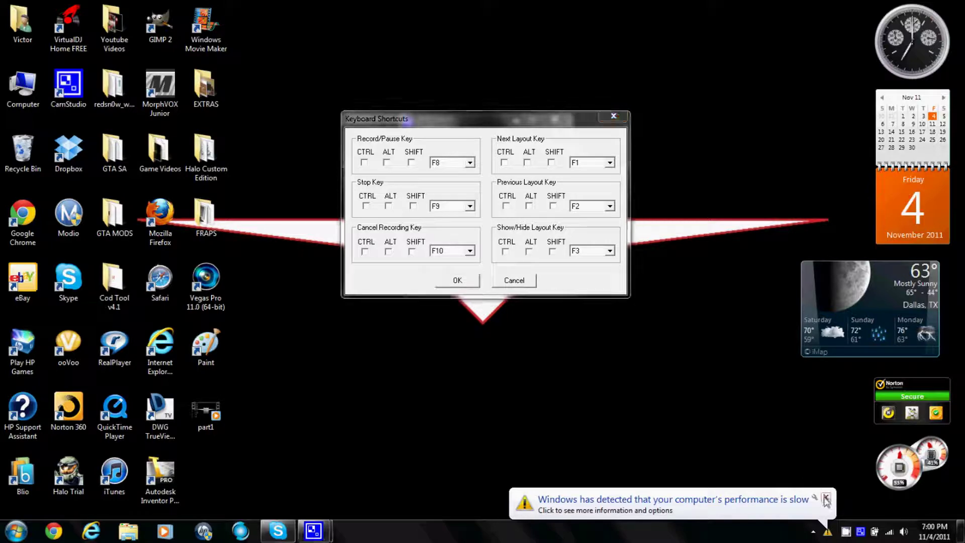
pyautogui.click(847, 532)
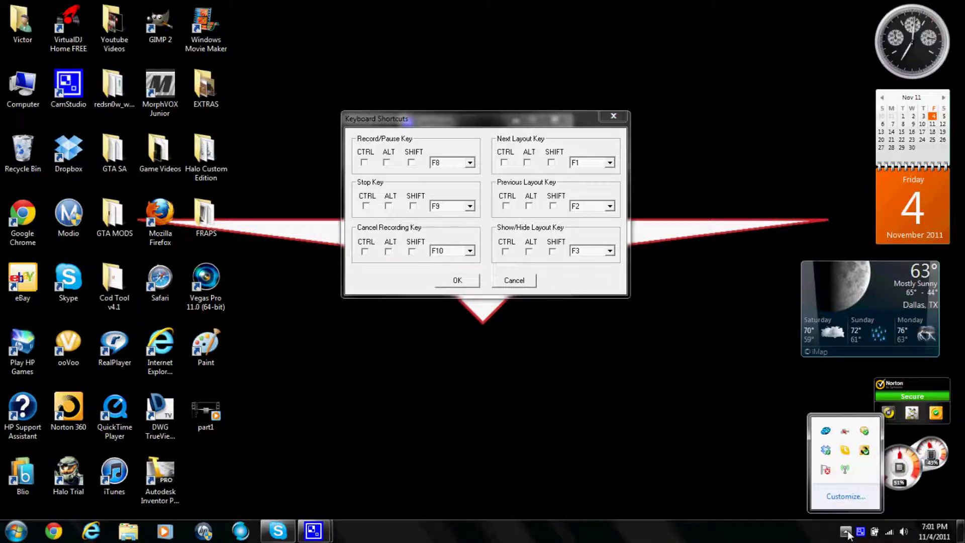
pyautogui.click(847, 532)
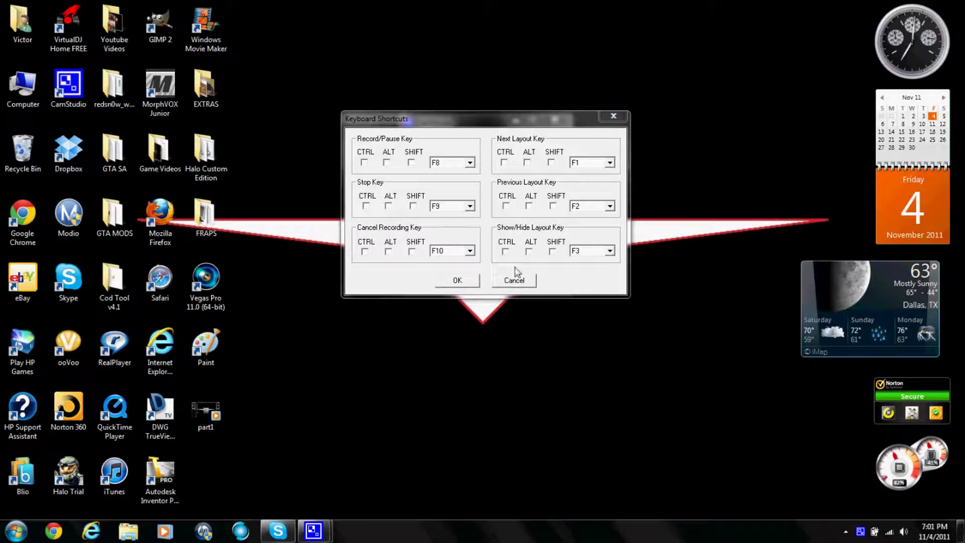
pyautogui.click(458, 280)
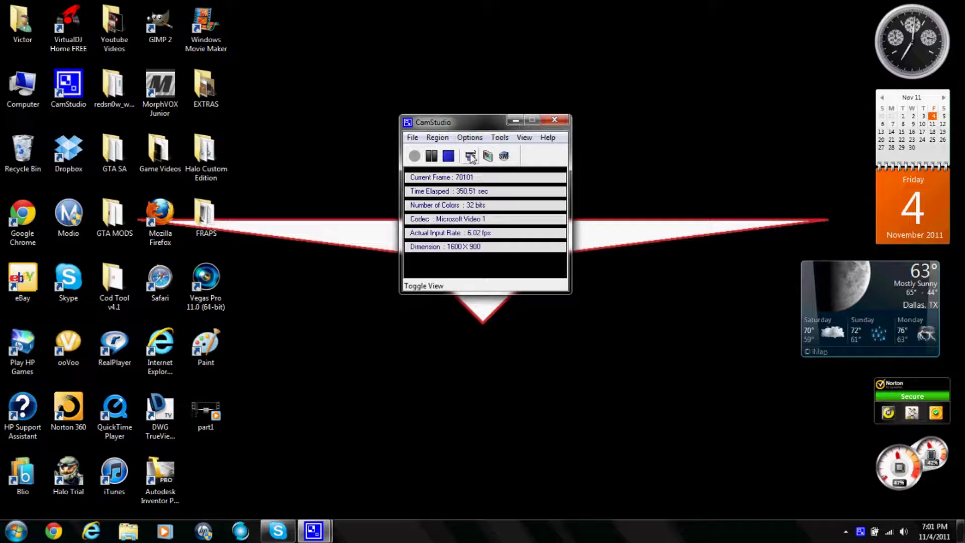
# Browse the Options, Region and Tools menus, nudge the recorder window, and minimize it
pyautogui.click(468, 138)
pyautogui.moveTo(445, 144)
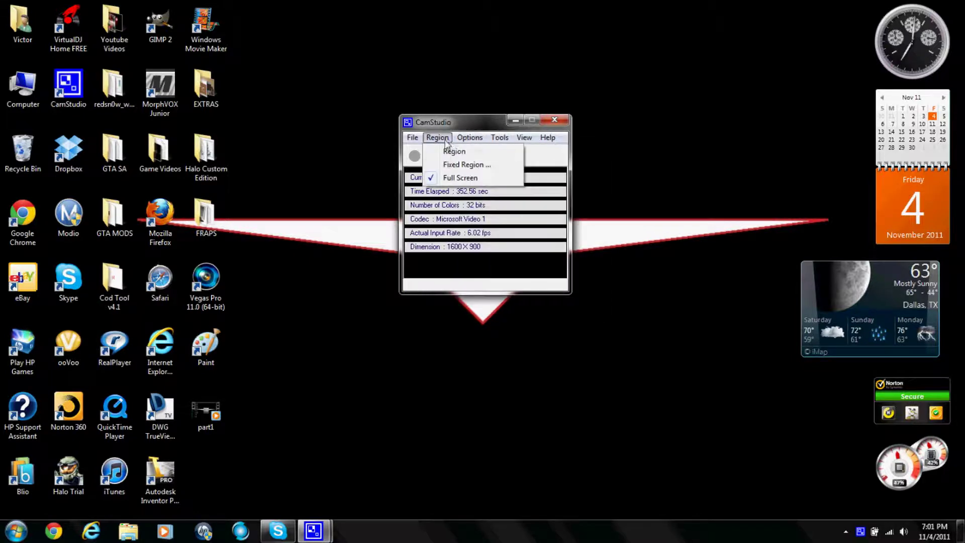
pyautogui.moveTo(506, 141)
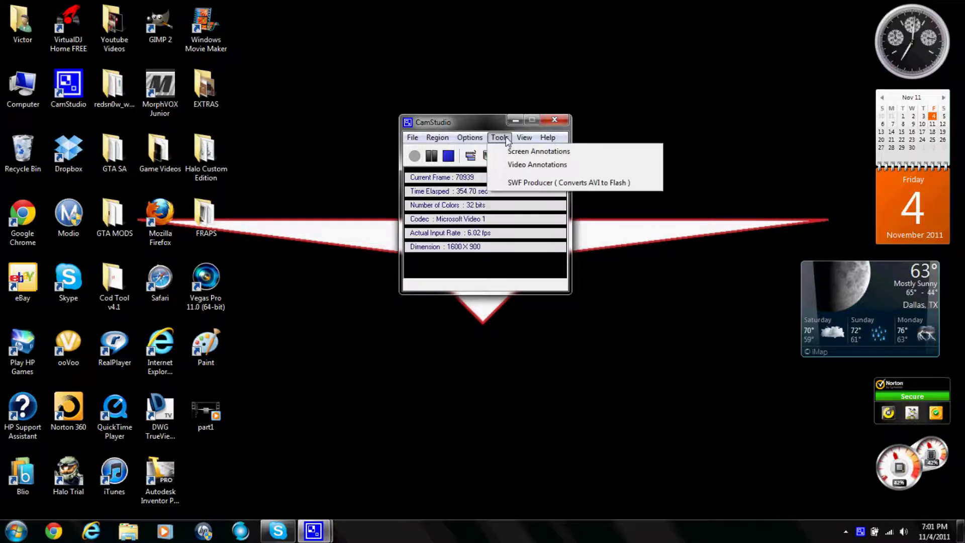
pyautogui.click(464, 141)
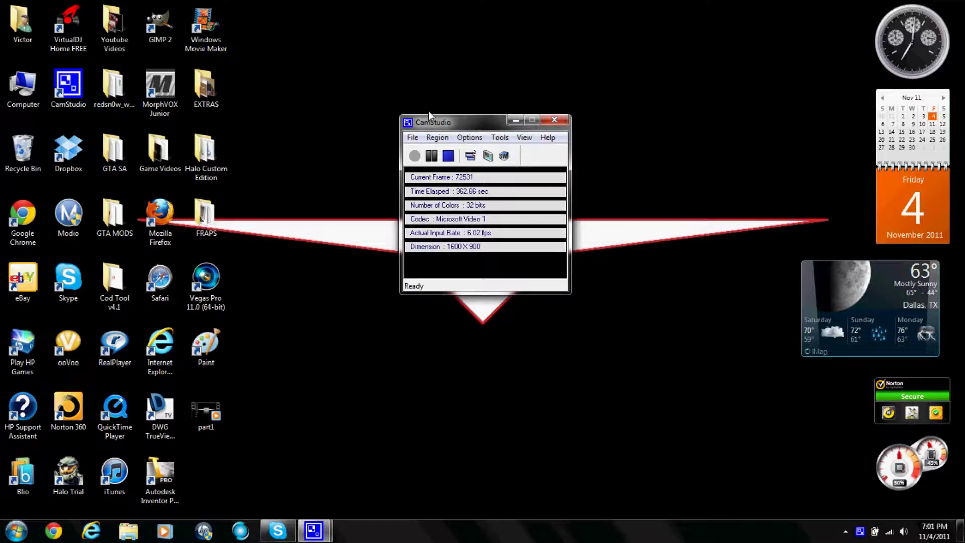
pyautogui.moveTo(434, 125); pyautogui.dragTo(415, 134)
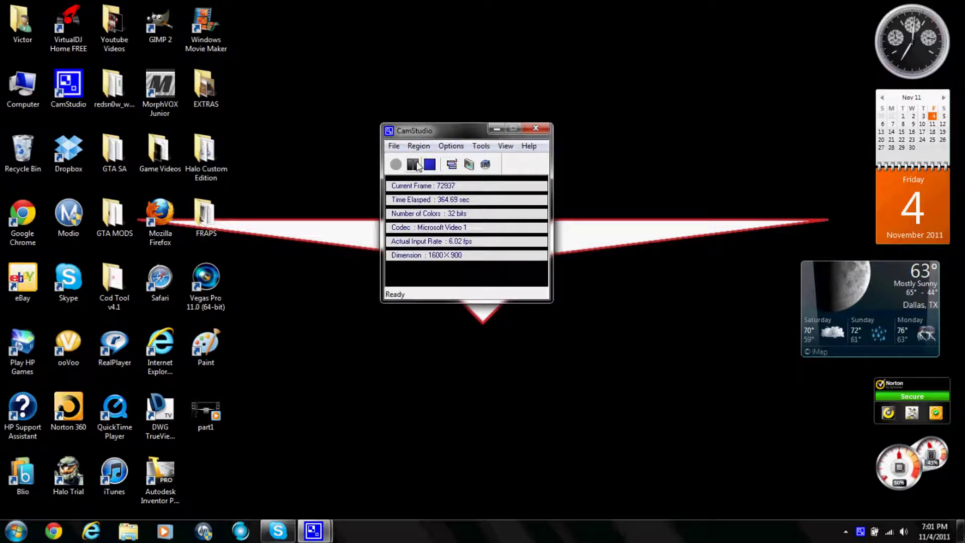
pyautogui.click(499, 127)
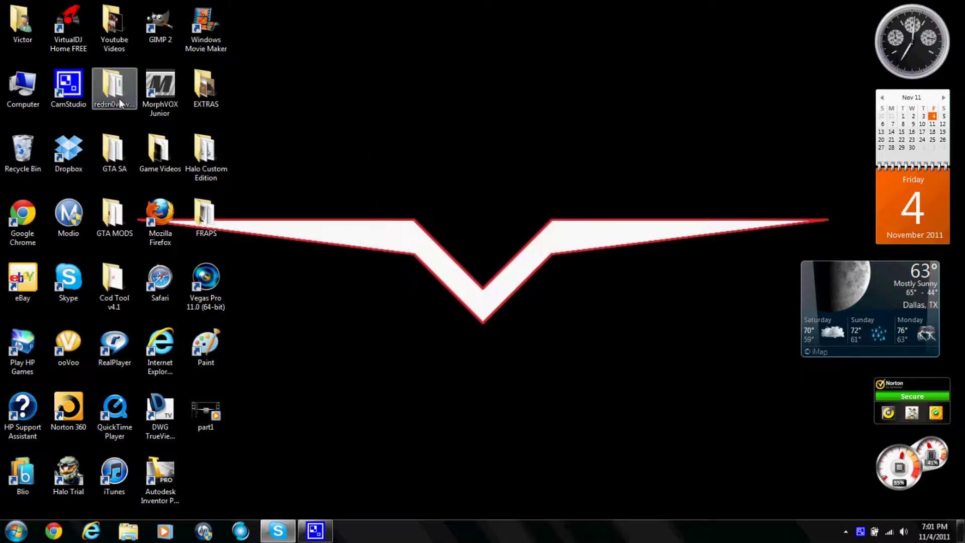
# Relaunch CamStudio, dismiss the four shortcut warnings, and move the recorder right
pyautogui.doubleClick(75, 104)
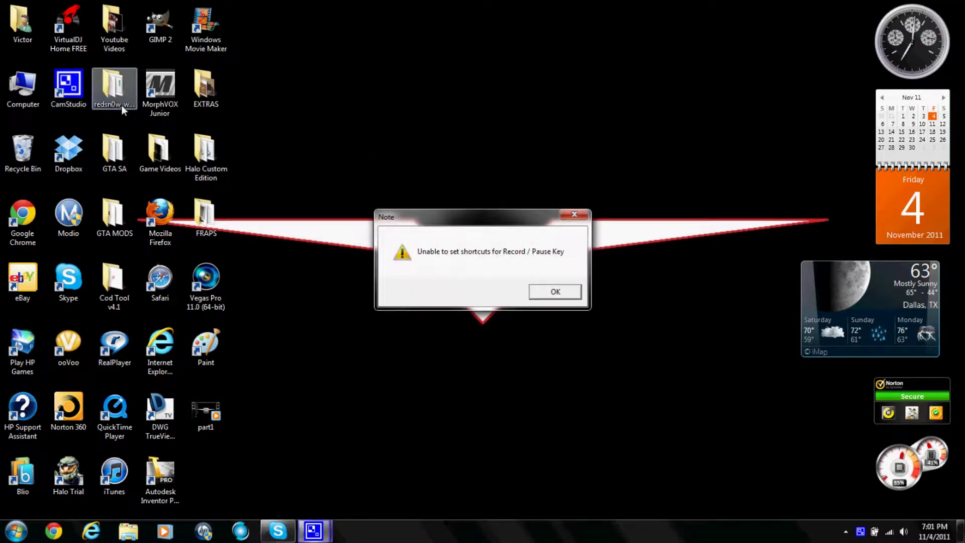
pyautogui.click(542, 295)
pyautogui.click(542, 295)
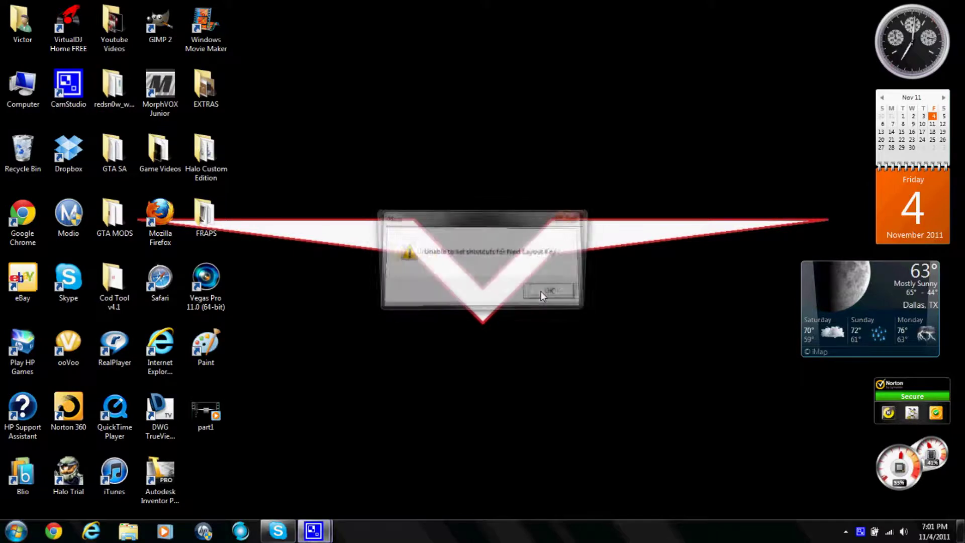
pyautogui.click(542, 295)
pyautogui.click(563, 291)
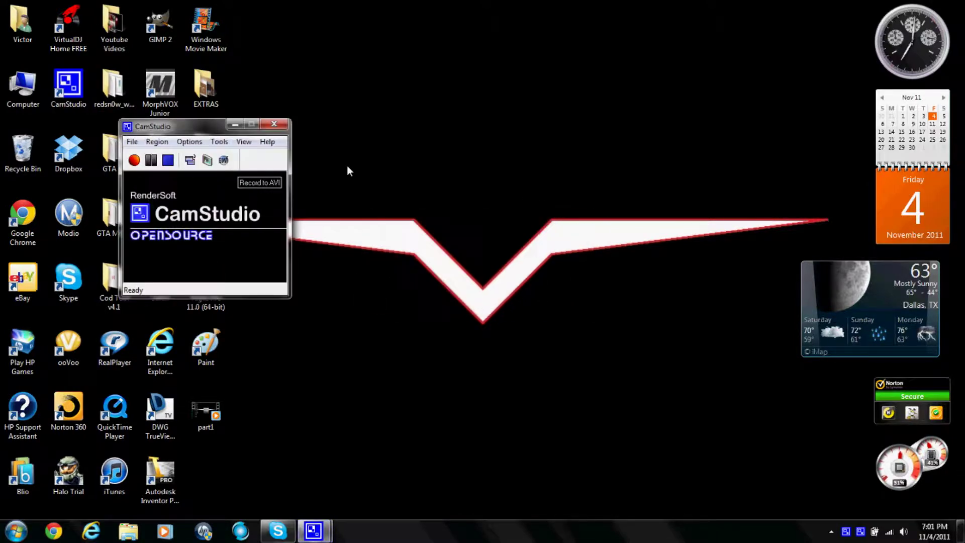
pyautogui.moveTo(230, 126); pyautogui.dragTo(371, 123)
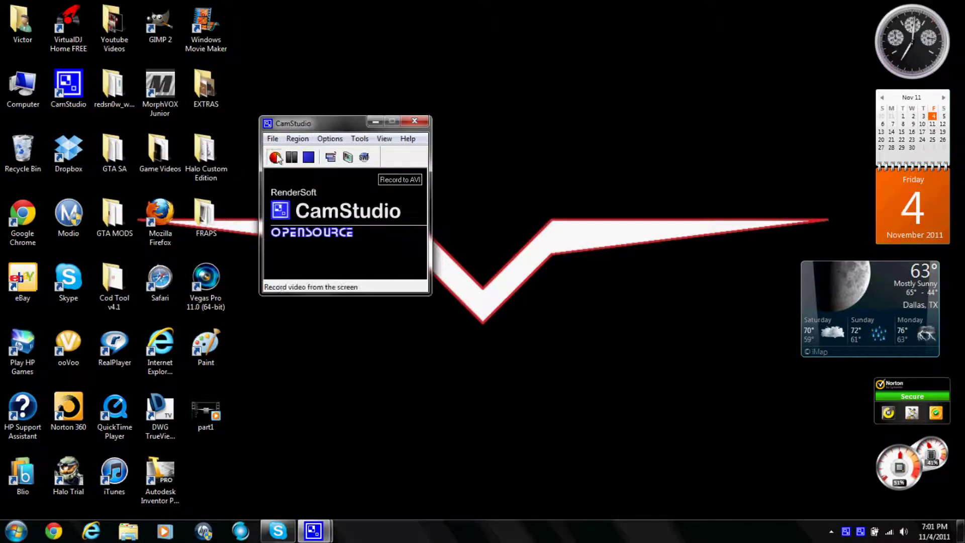
# Record a short clip, save it as test.avi on the Desktop, and play it back
pyautogui.click(274, 157)
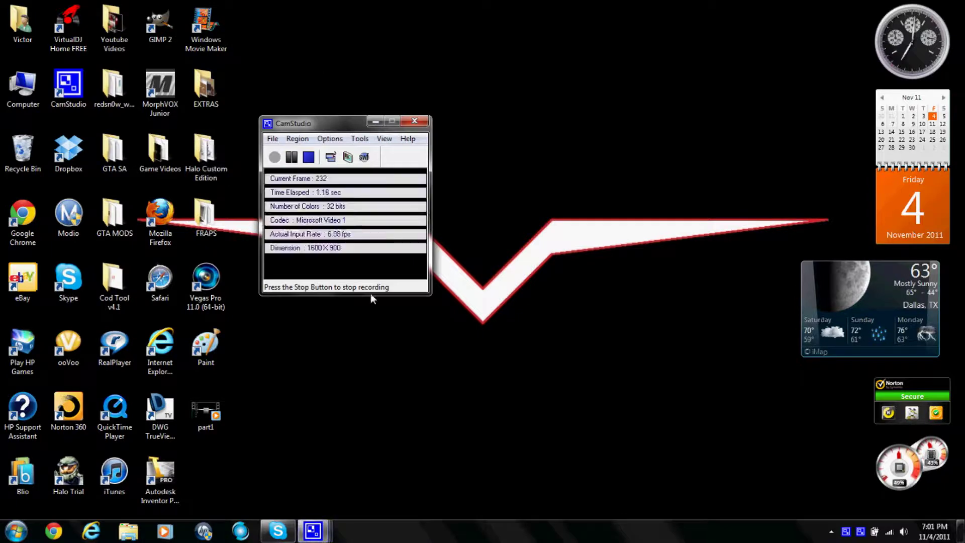
pyautogui.click(309, 158)
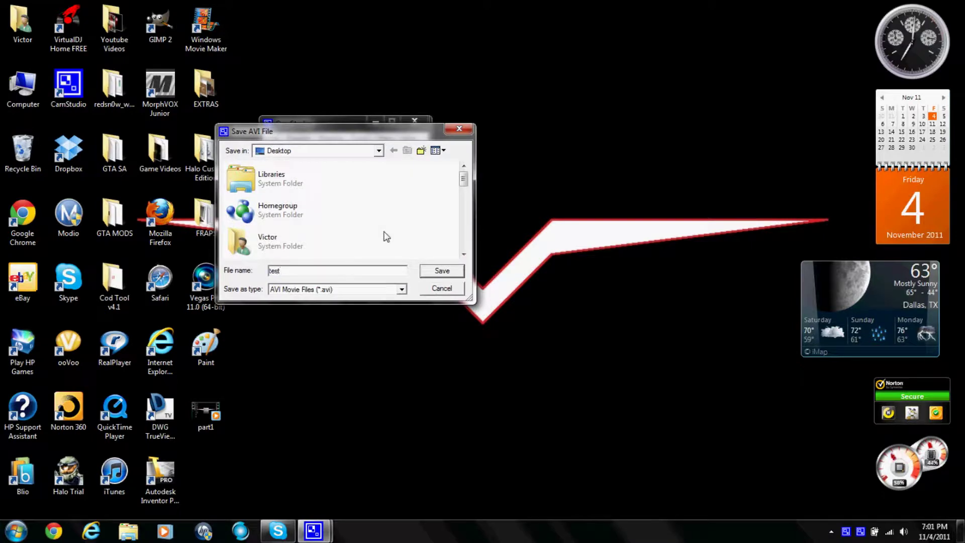
pyautogui.click(442, 271)
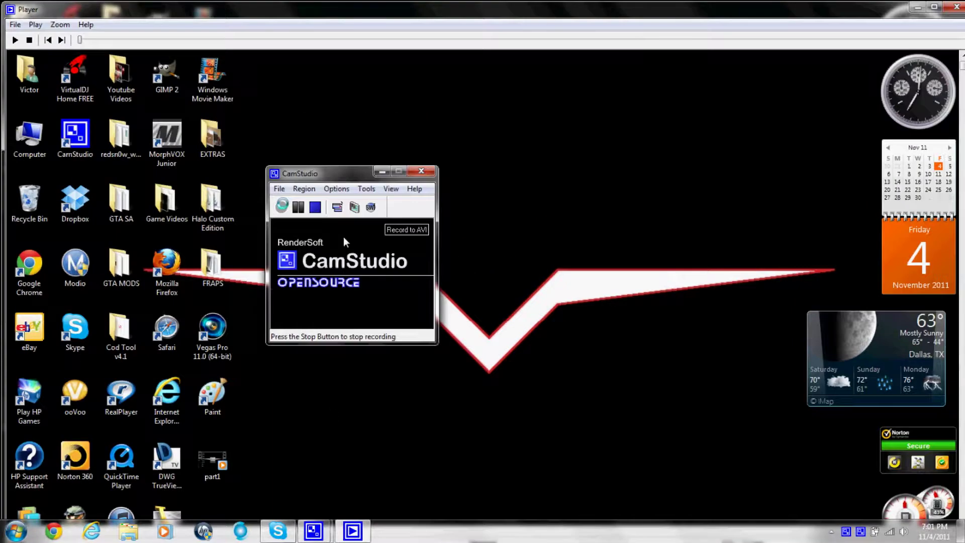
pyautogui.click(15, 40)
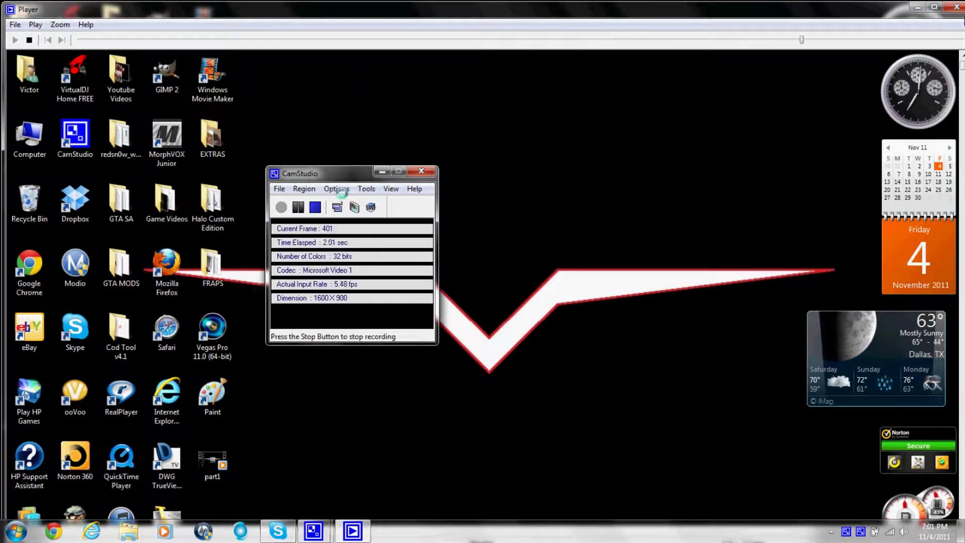
pyautogui.click(957, 7)
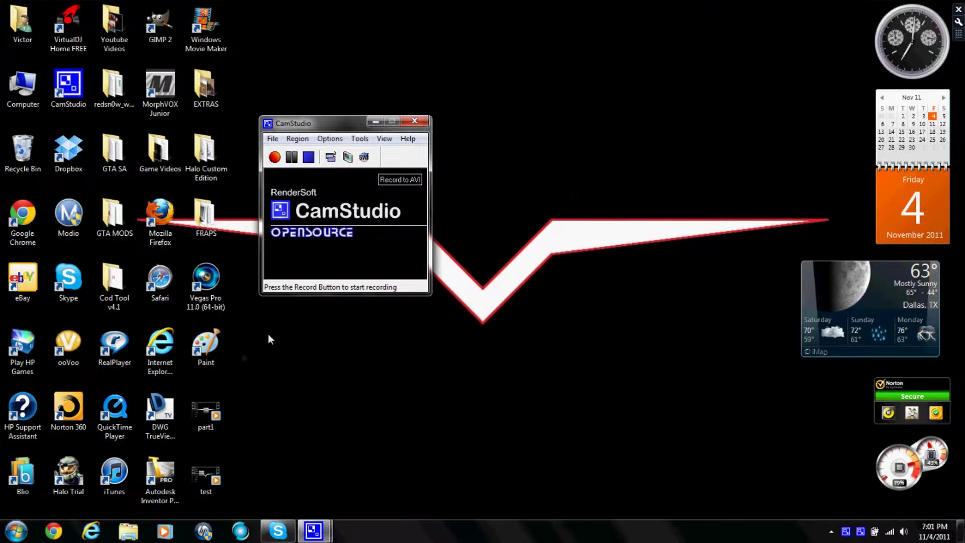
# Delete the test video file from the desktop, confirming its move to the Recycle Bin
pyautogui.rightClick(205, 478)
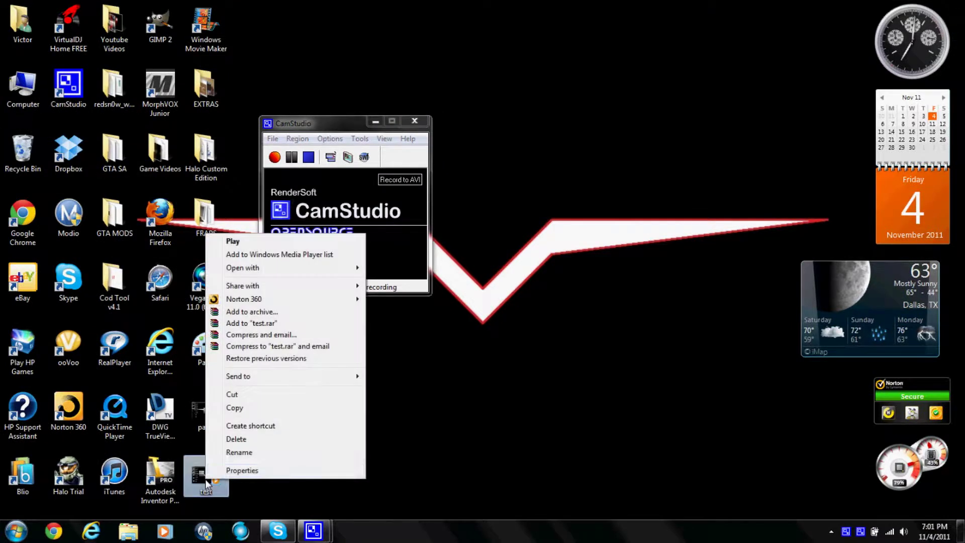
pyautogui.click(245, 440)
pyautogui.click(527, 299)
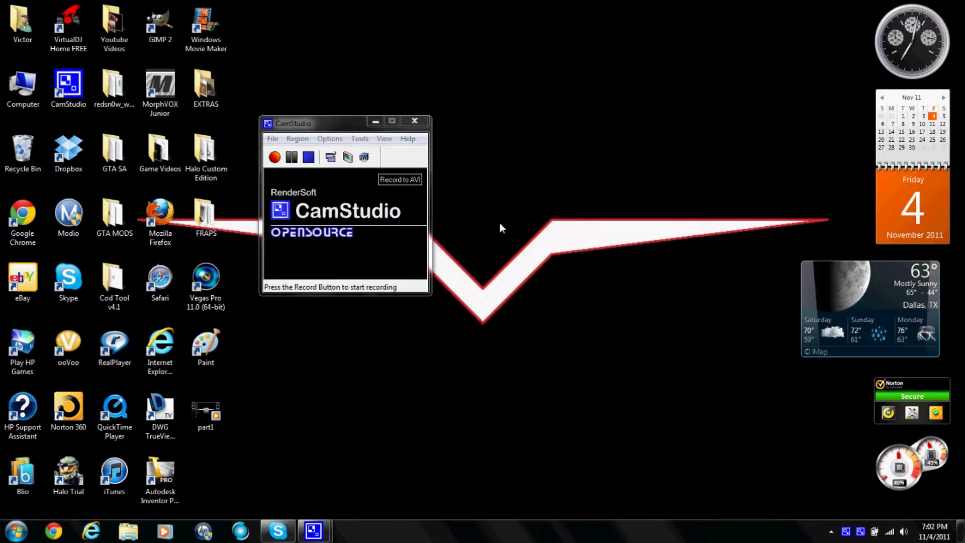
# Close the CamStudio recorder window, restore it from the tray, and drag it toward screen centre
pyautogui.moveTo(355, 121); pyautogui.dragTo(496, 154)
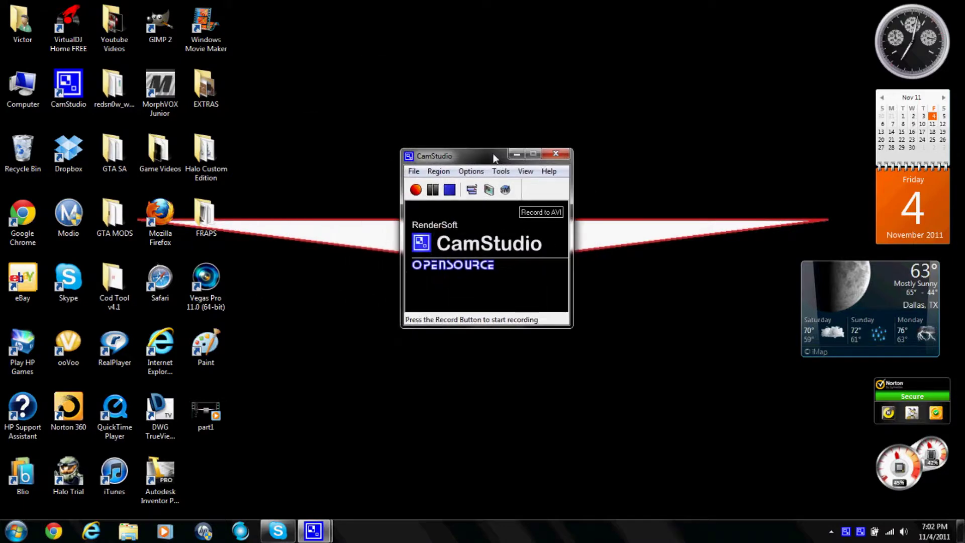
pyautogui.click(556, 154)
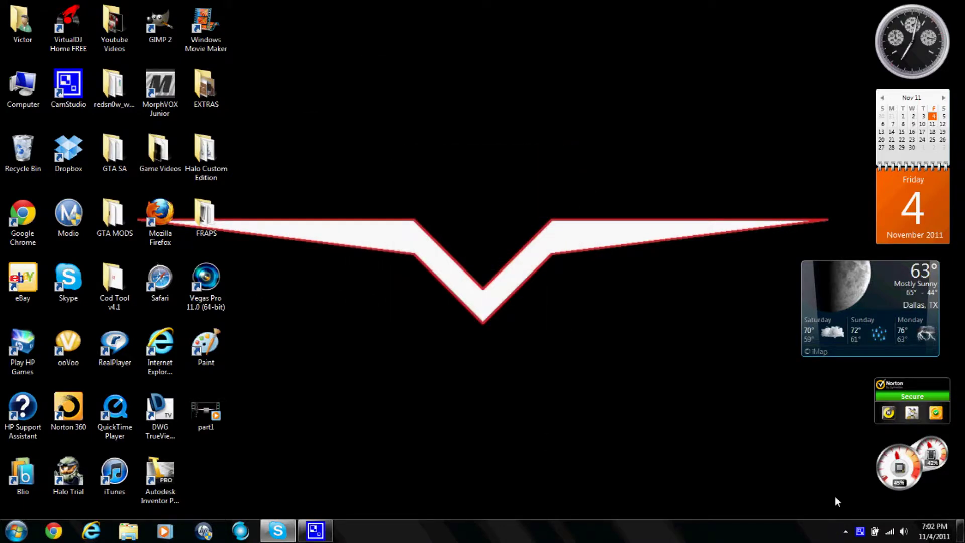
pyautogui.click(860, 531)
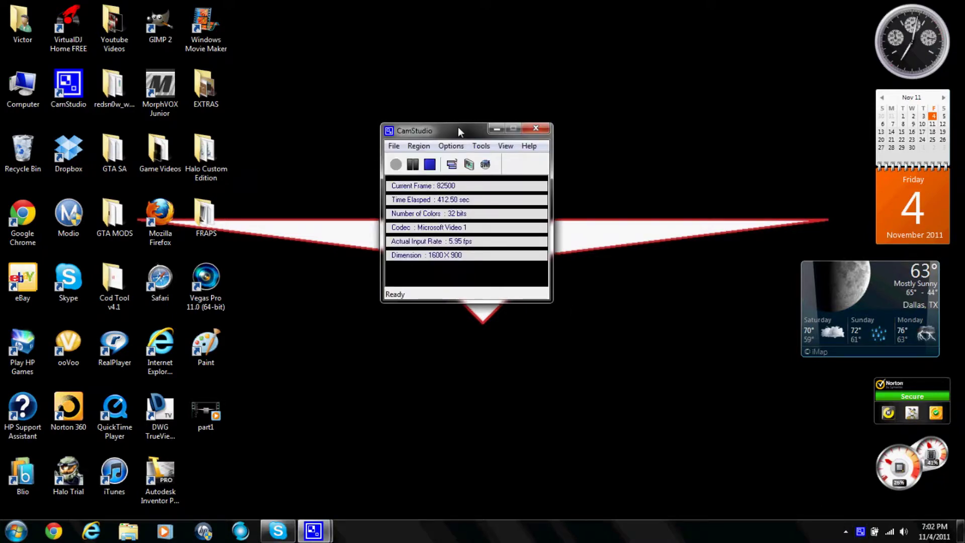
pyautogui.moveTo(459, 130); pyautogui.dragTo(477, 191)
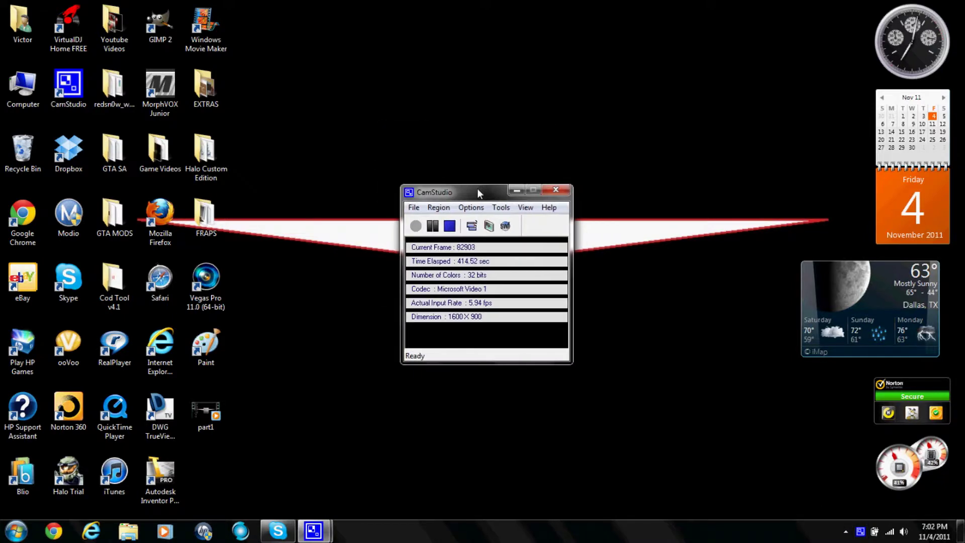